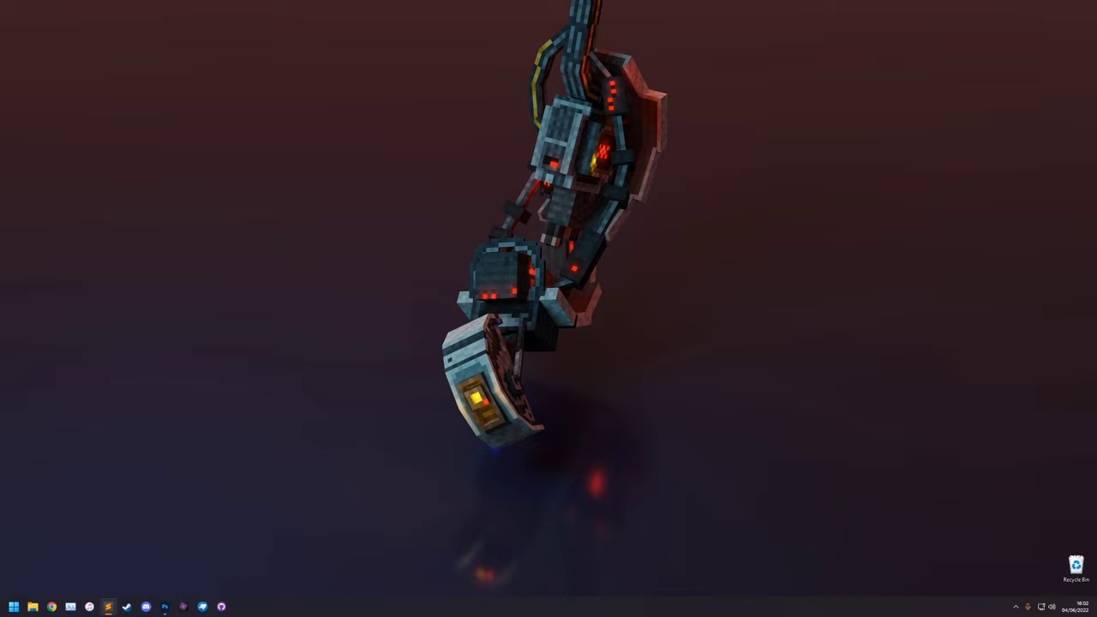
Step: Open File Explorer and go to the resourcepacks folder inside .minecraft under %appdata%
click(33, 606)
drag(624, 216, 475, 180)
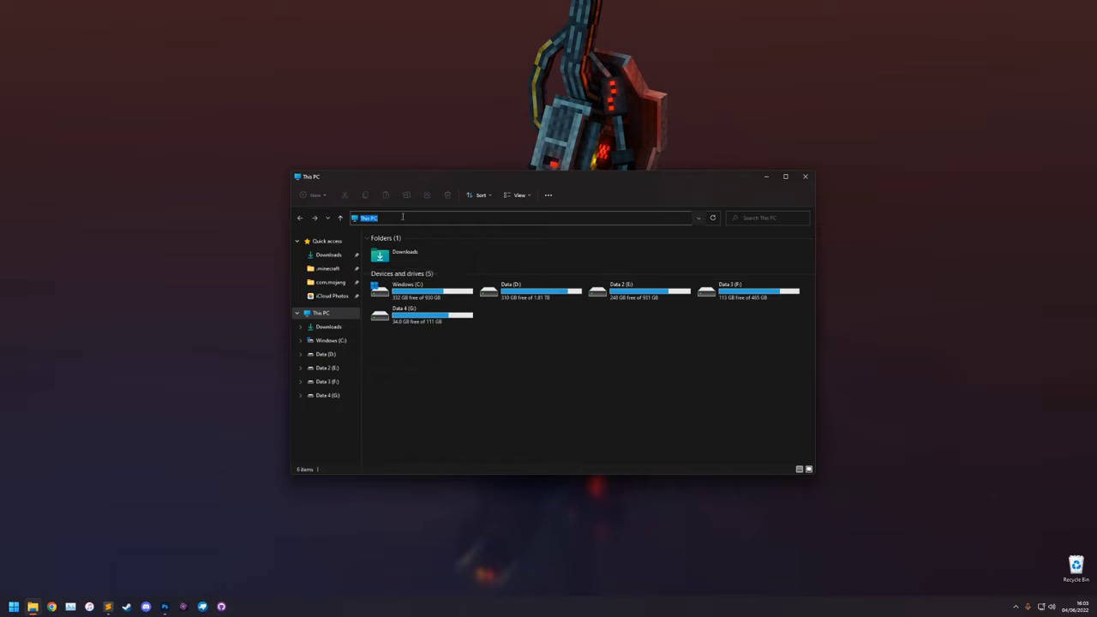
text(%appdata%)
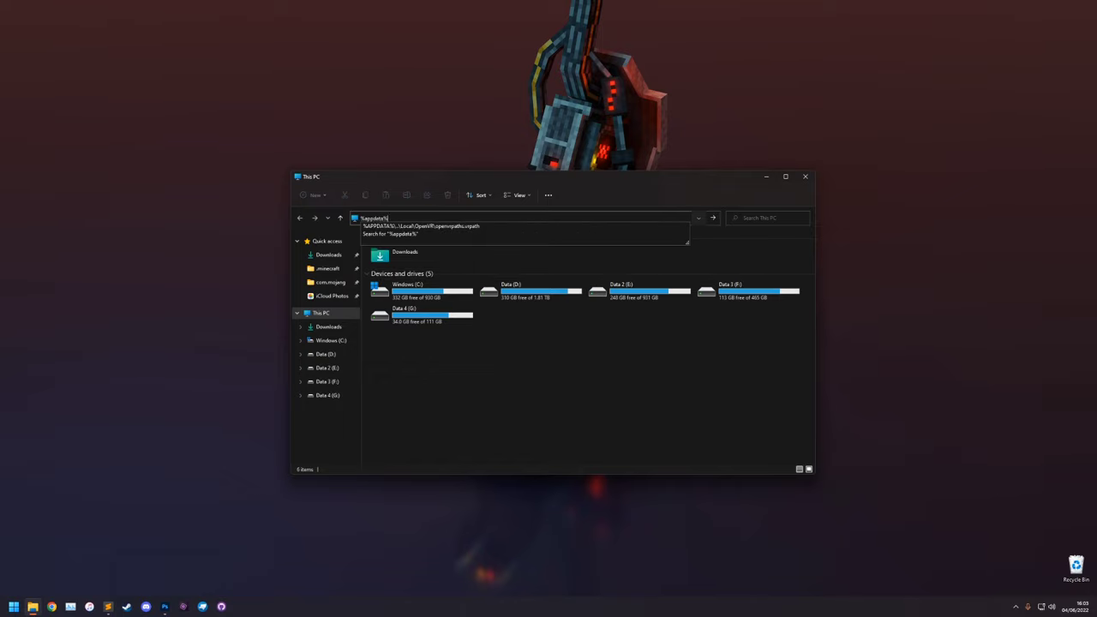
key(Return)
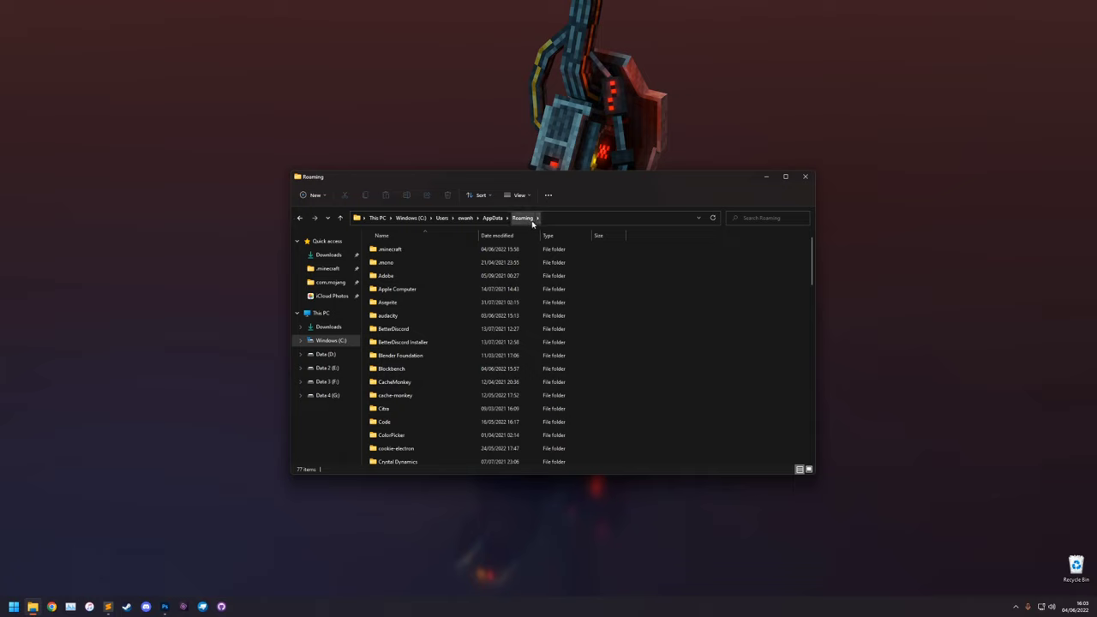
click(399, 251)
double_click(399, 254)
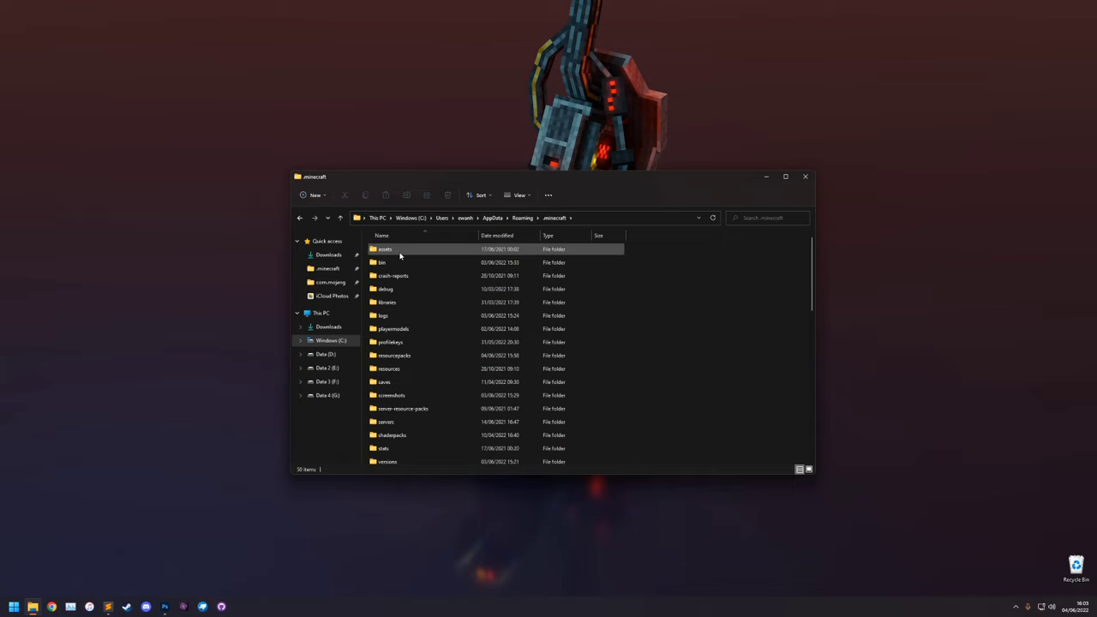
double_click(399, 356)
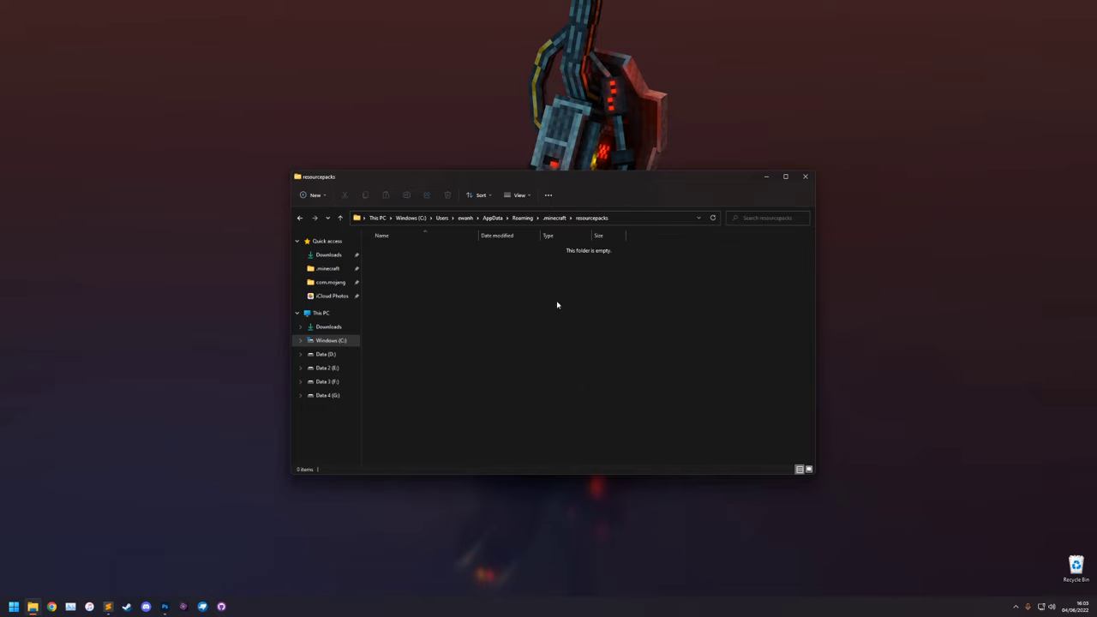
Step: Create a new folder named "Test Pack" in the resourcepacks folder
right_click(418, 288)
mouse_move(475, 406)
click(551, 406)
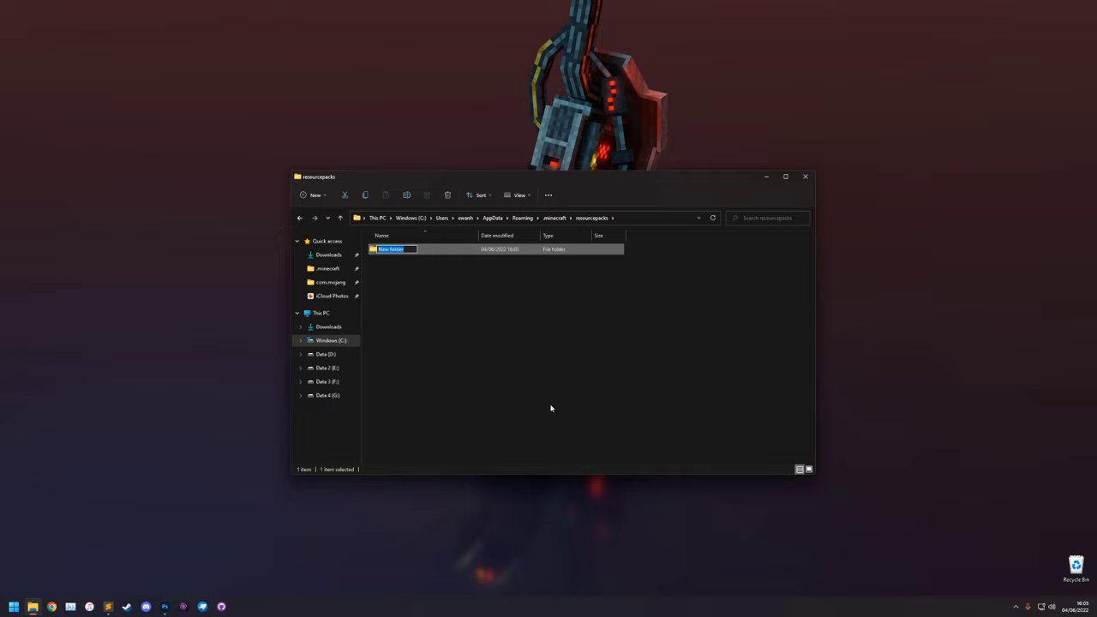
text(Test Pack)
key(Return)
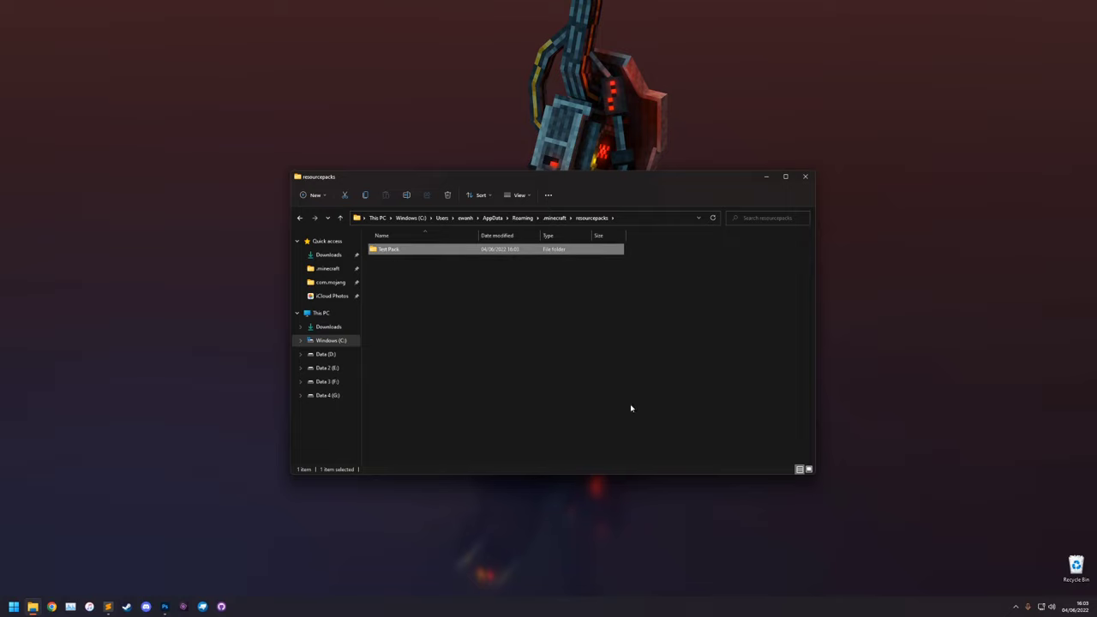
Step: Create a text document named pack.mcmeta.txt inside the Test Pack folder
double_click(386, 250)
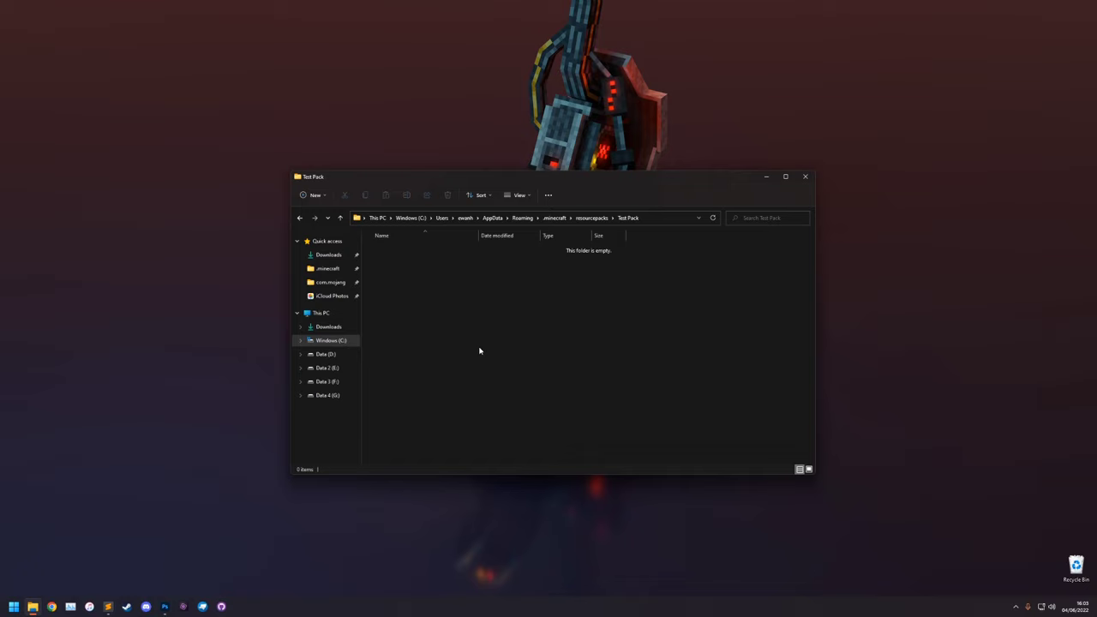
right_click(430, 273)
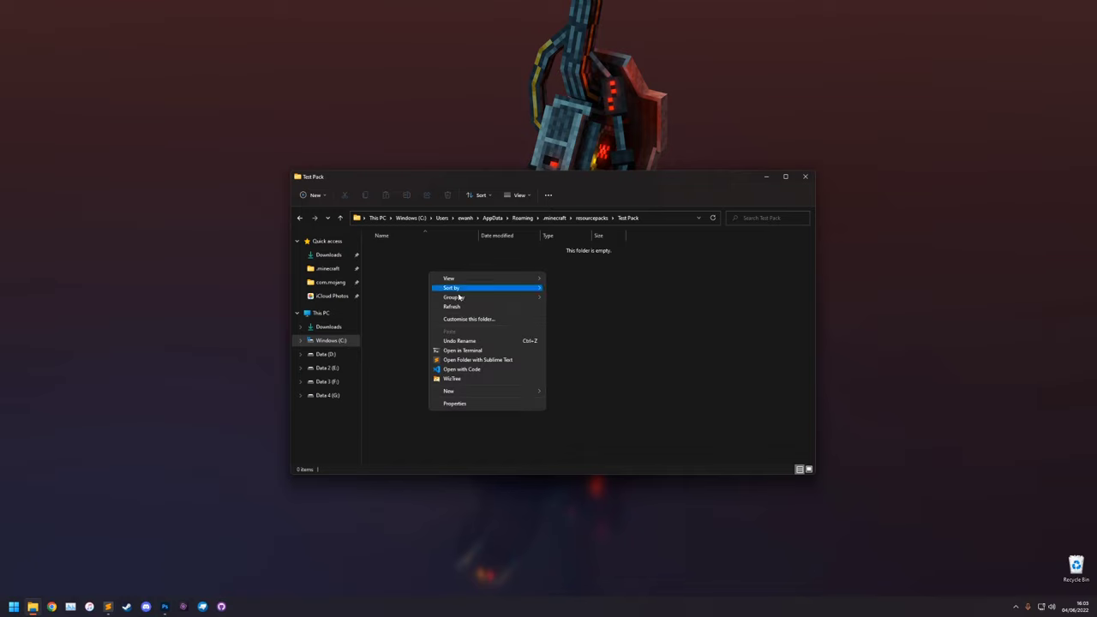
mouse_move(479, 395)
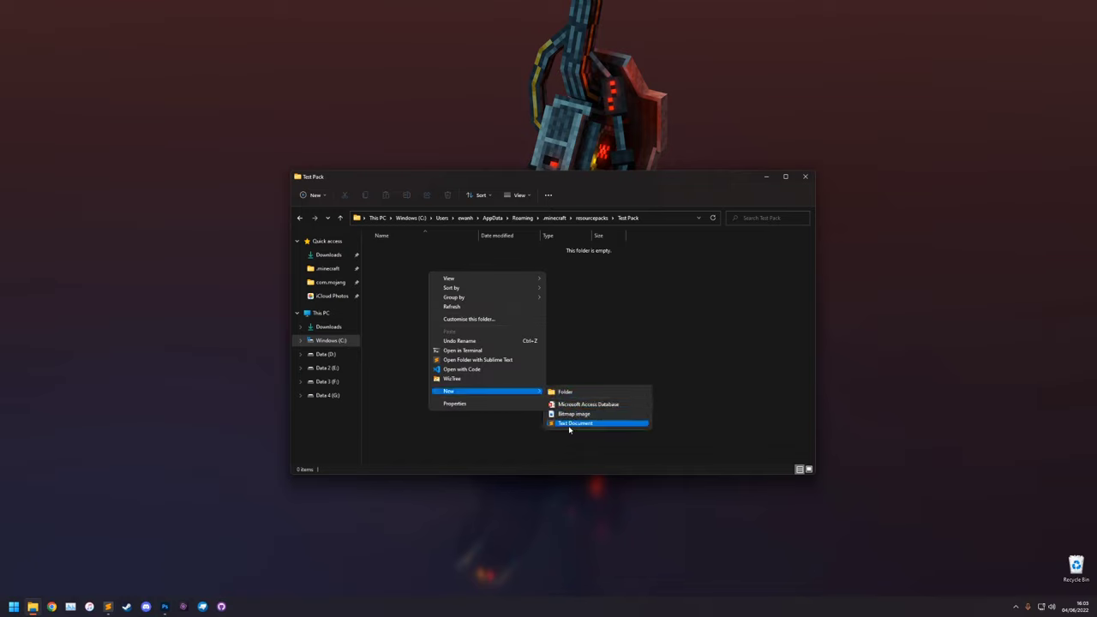
click(570, 423)
text(pack)
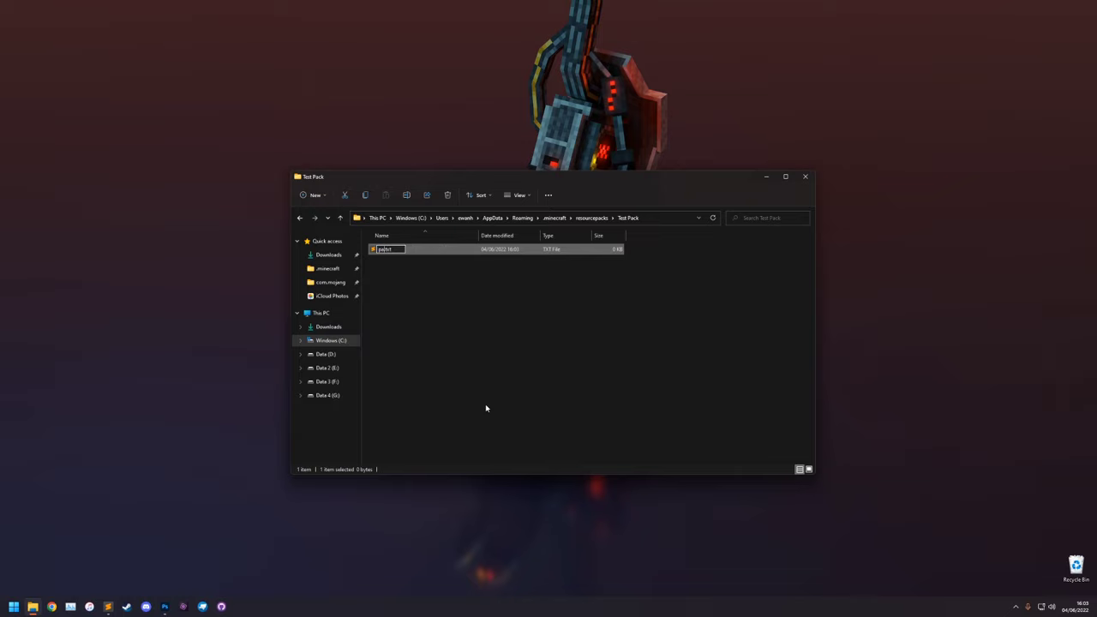
text(.mcmeta)
key(Return)
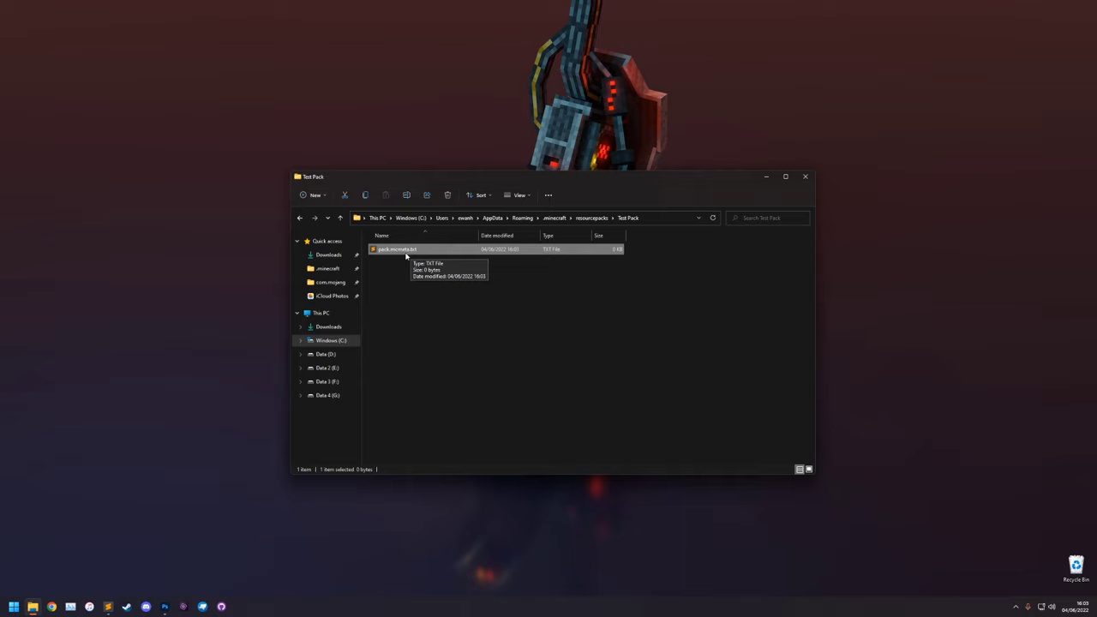
Step: Turn the display of file name extensions off and back on
click(521, 195)
mouse_move(531, 341)
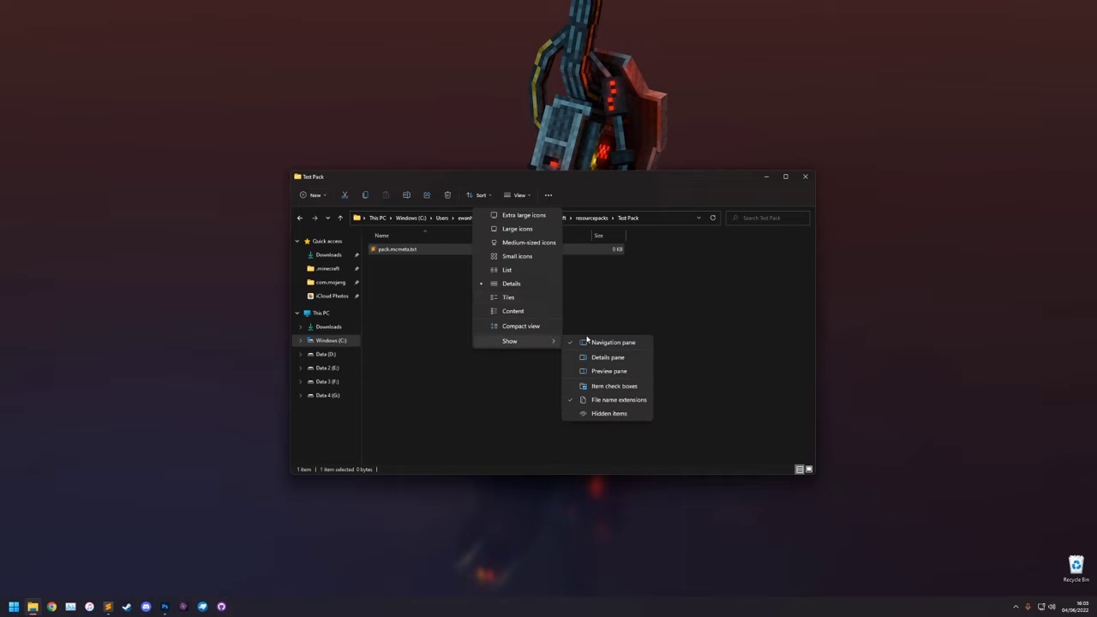
click(594, 401)
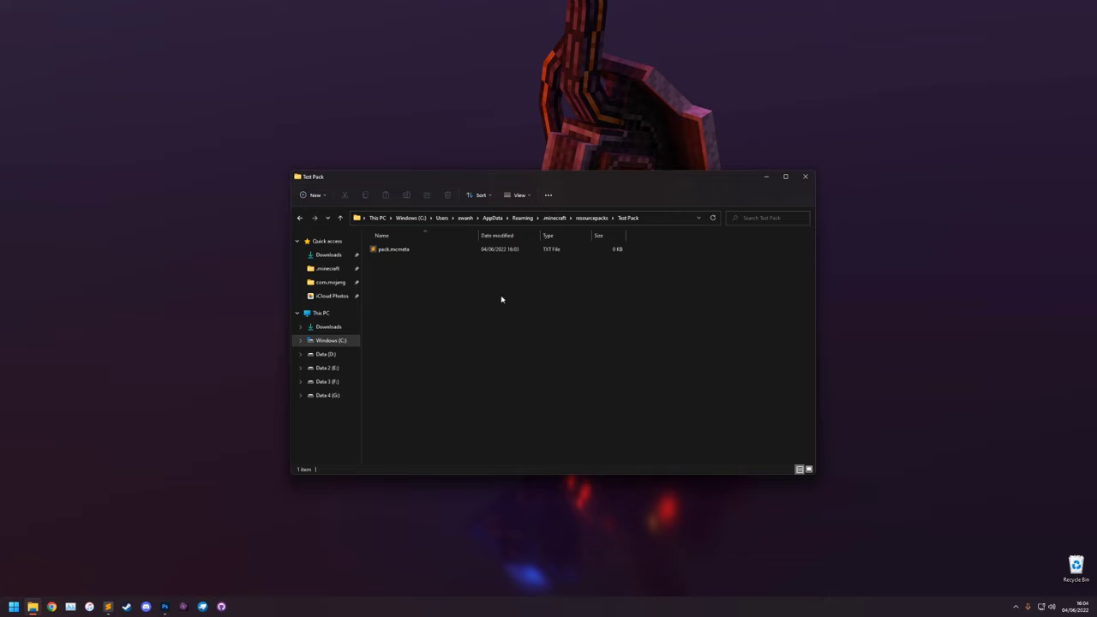
click(519, 195)
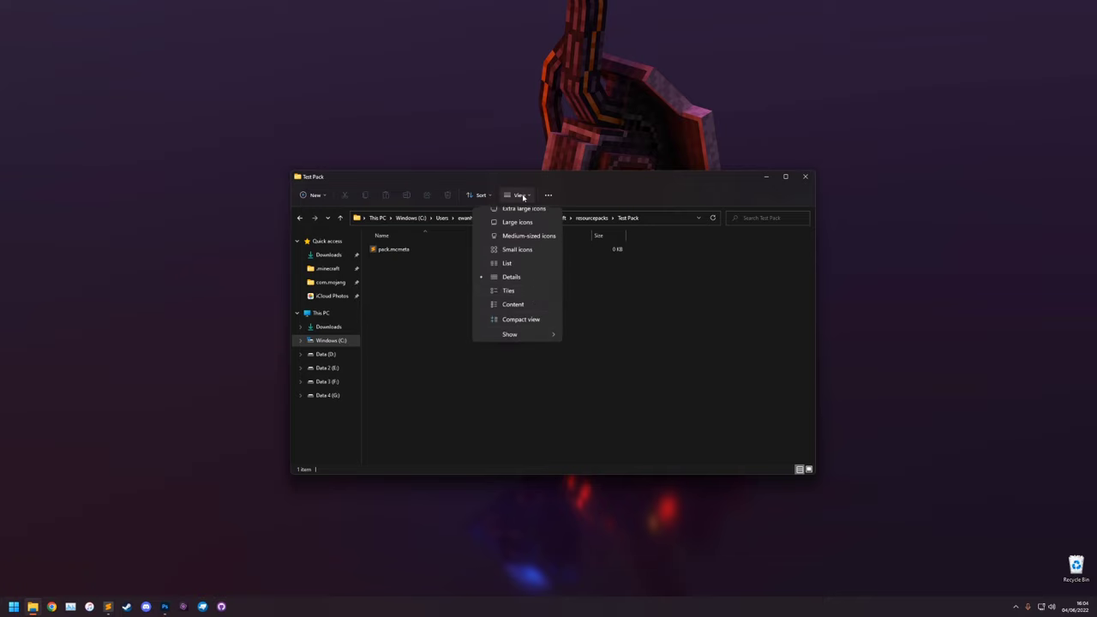
mouse_move(519, 341)
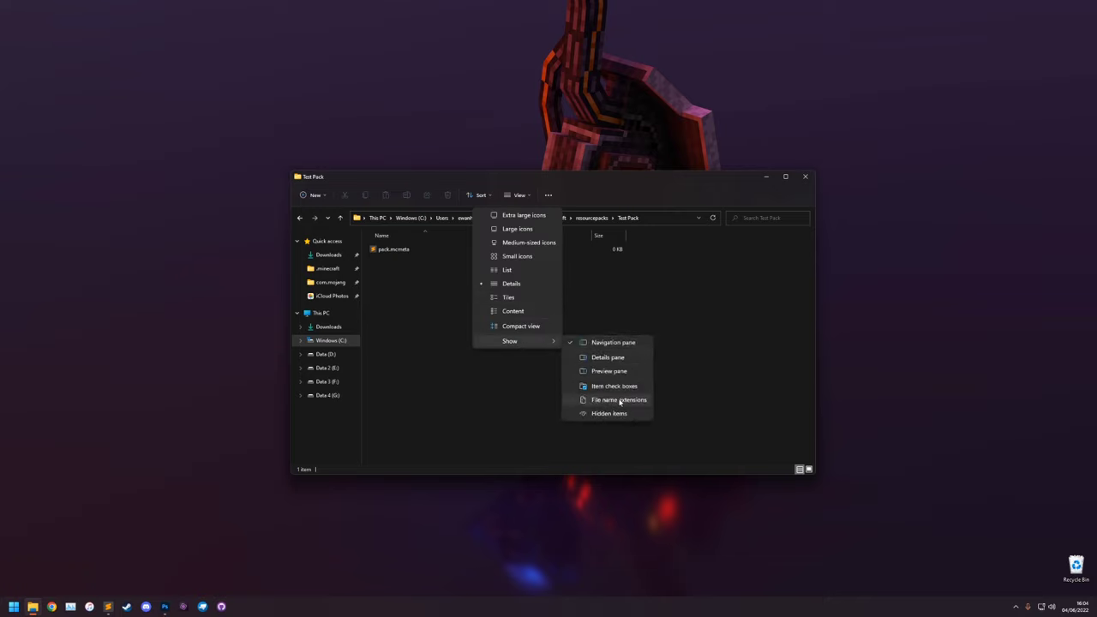
click(617, 400)
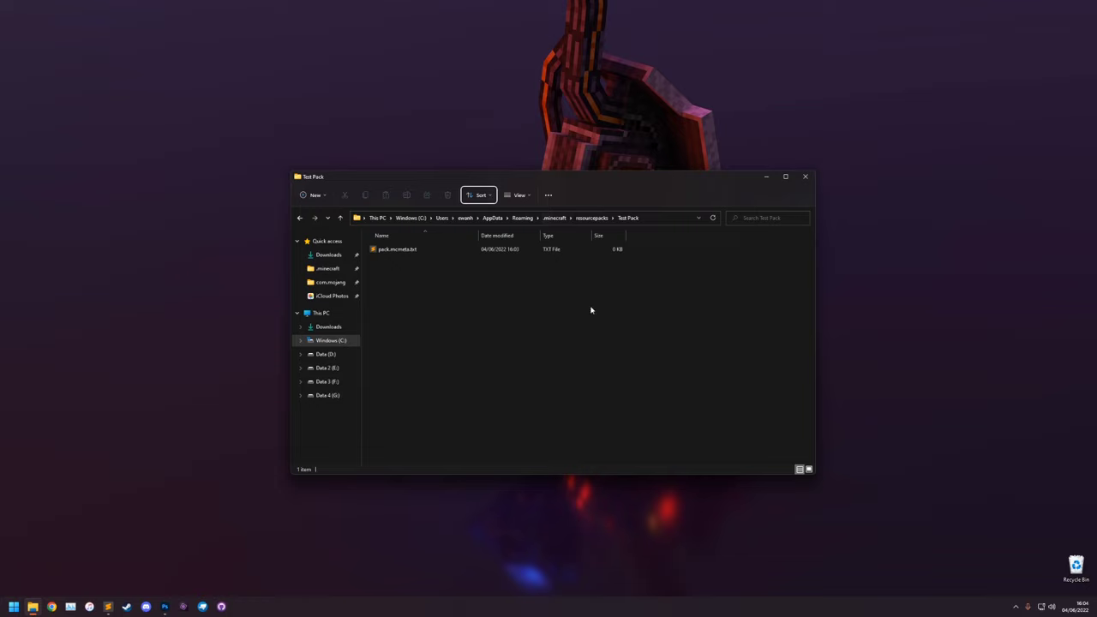
Step: Rename the text document to pack.mcmeta by removing its .txt extension, accepting the extension change
click(396, 250)
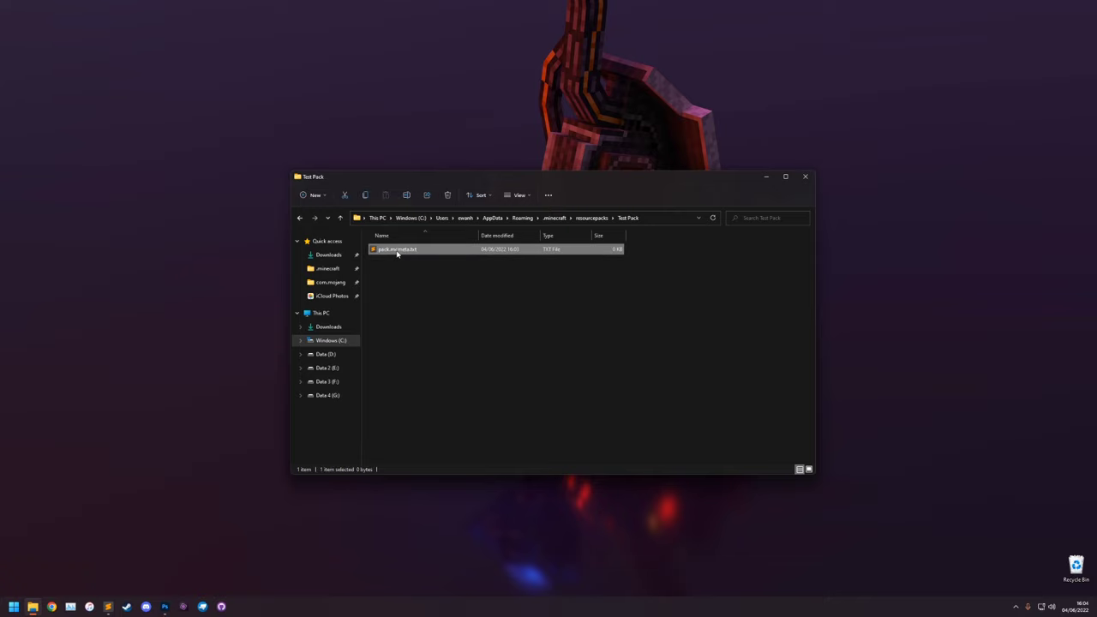
key(F2)
click(425, 250)
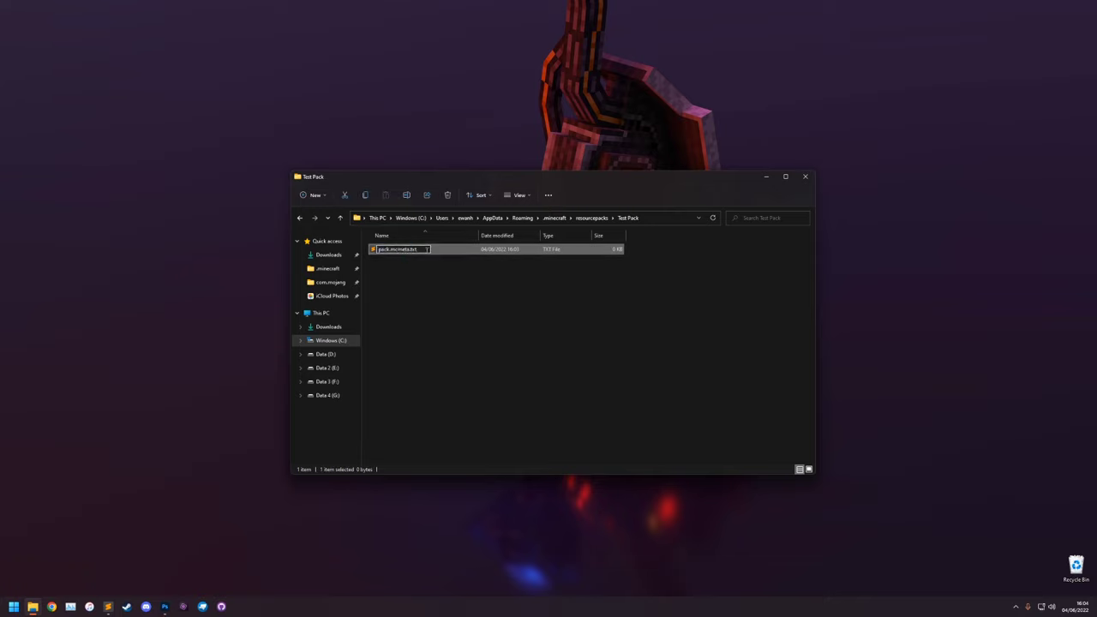
key(BackSpace)
key(BackSpace)
key(BackSpace)
key(BackSpace)
key(Return)
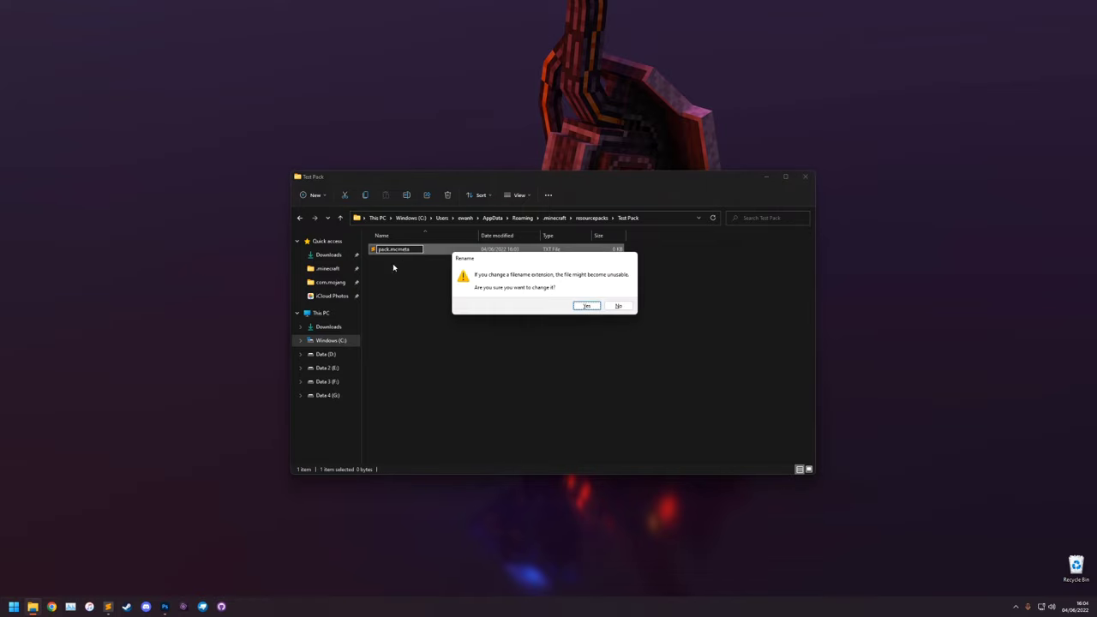
click(581, 306)
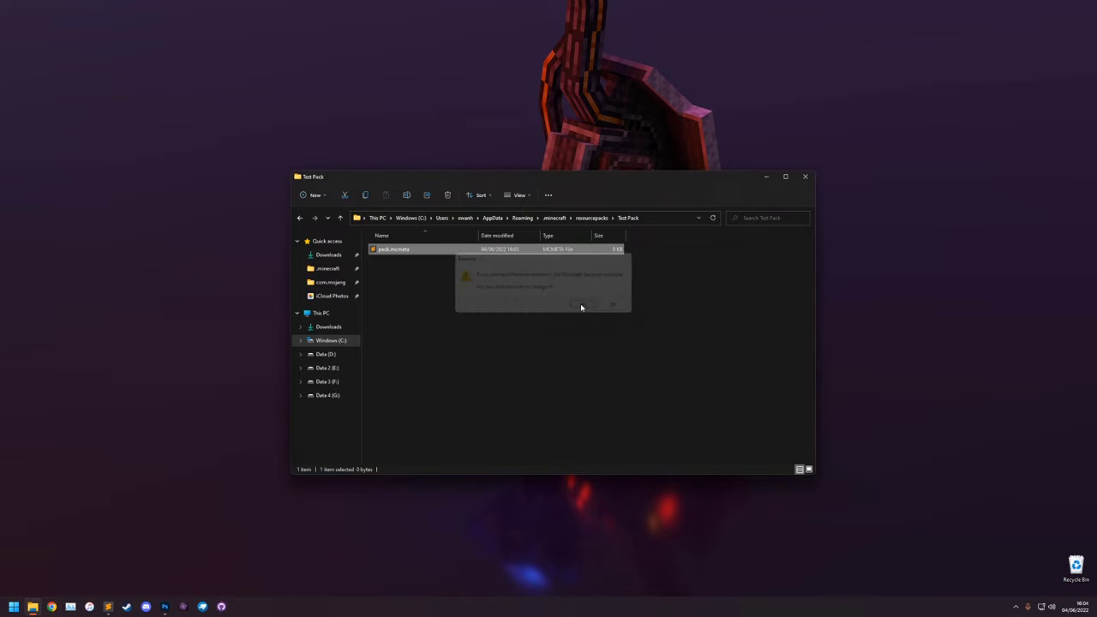
Step: Open pack.mcmeta in Sublime Text and write an outer JSON object containing a "pack" object
double_click(404, 254)
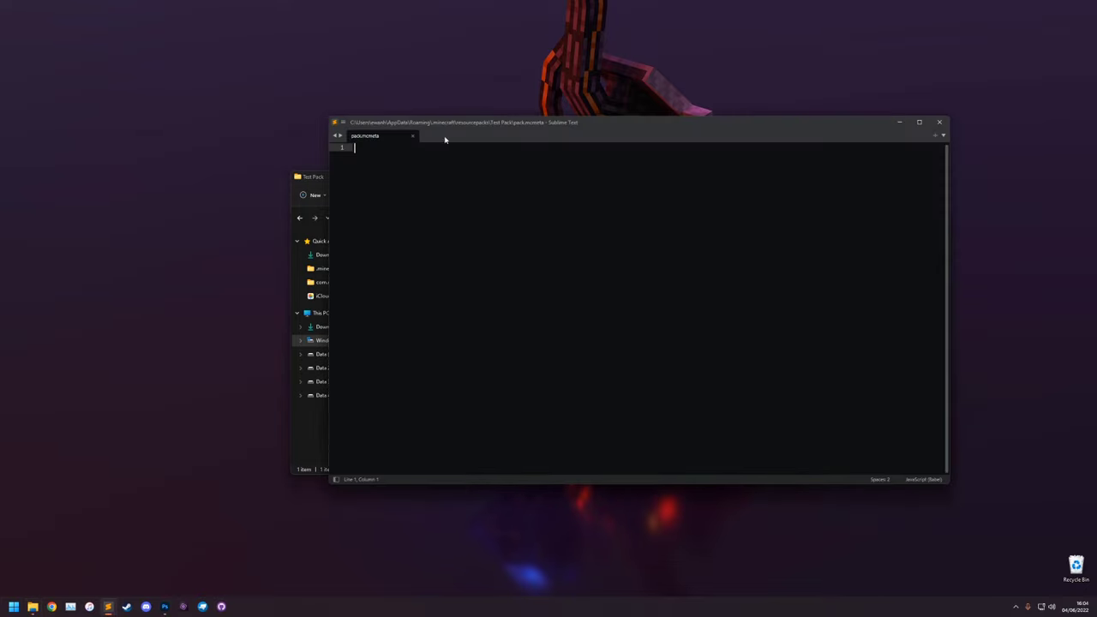
drag(442, 126, 356, 106)
text({})
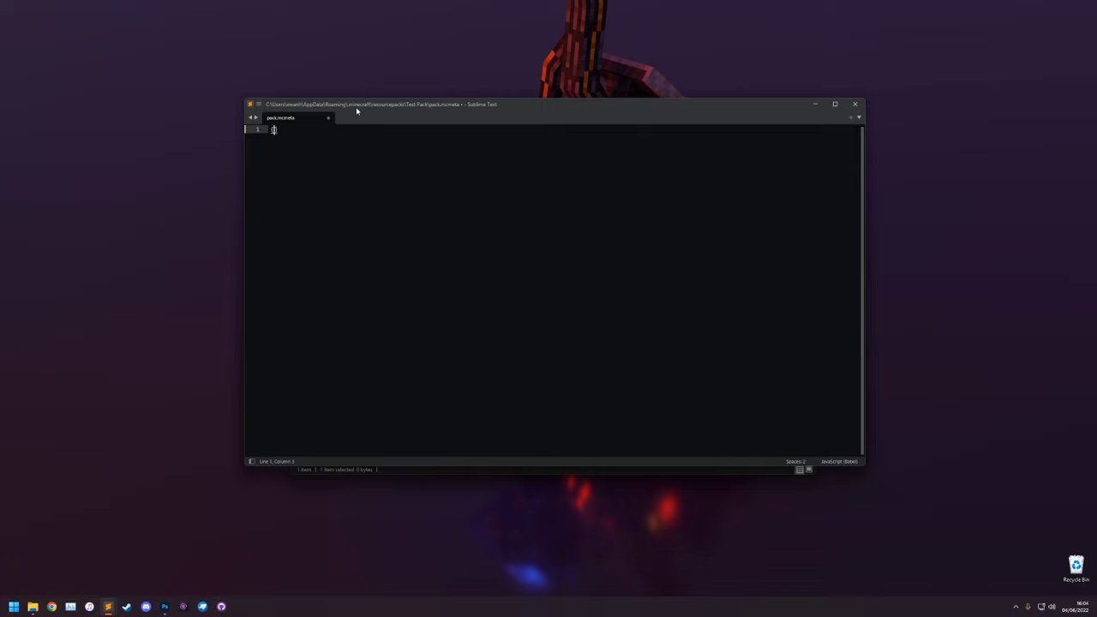
key(Return)
text("")
drag(281, 137, 283, 137)
click(282, 137)
text(pack": {)
Step: Add a "description" entry to the "pack" object reading "A test pack by" plus the author's first name, ending with a comma
key(Return)
text("description":)
drag(287, 146, 343, 146)
click(363, 148)
text("A tes)
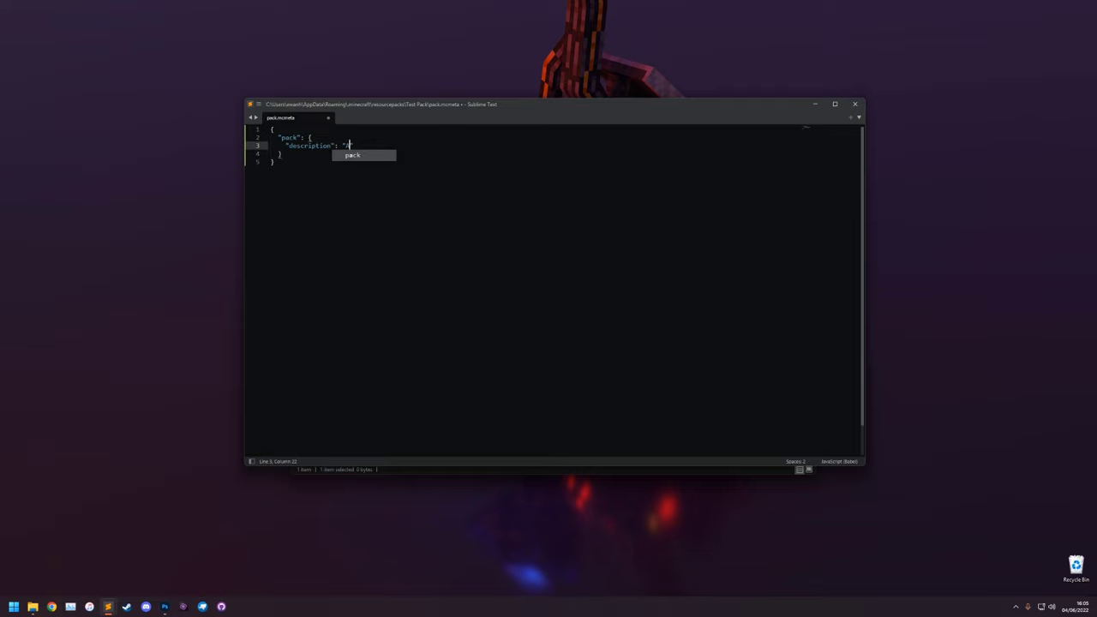
text(t )
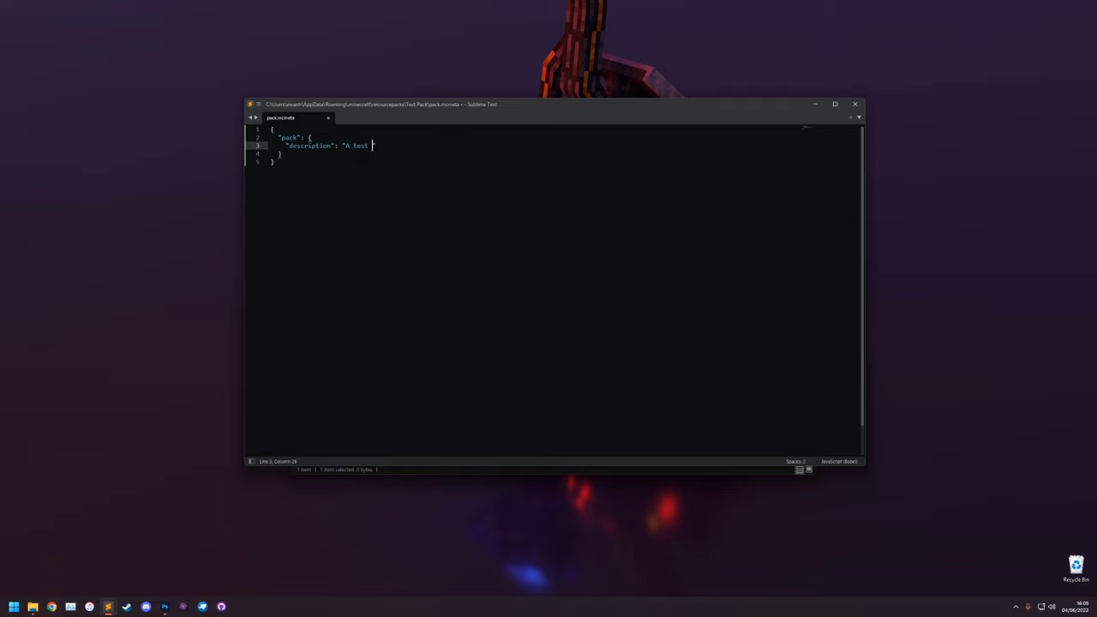
text(pack fy Ewan")
text(,)
Step: Add "pack_format": 8 below the description in the "pack" object and save pack.mcmeta
key(Return)
text("pac)
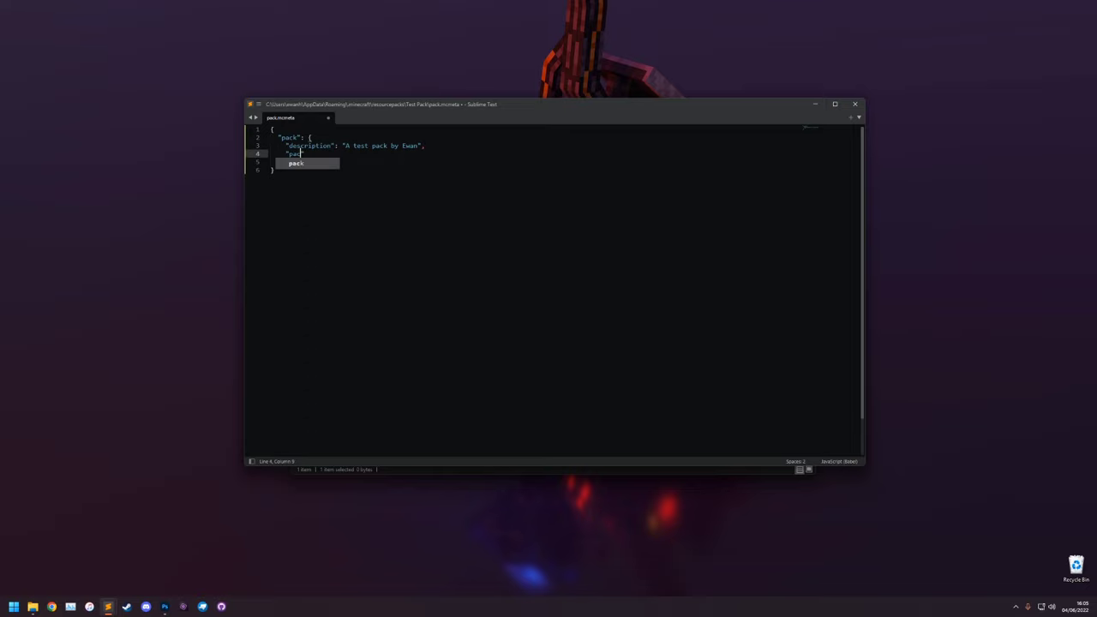
text(k_format": 8)
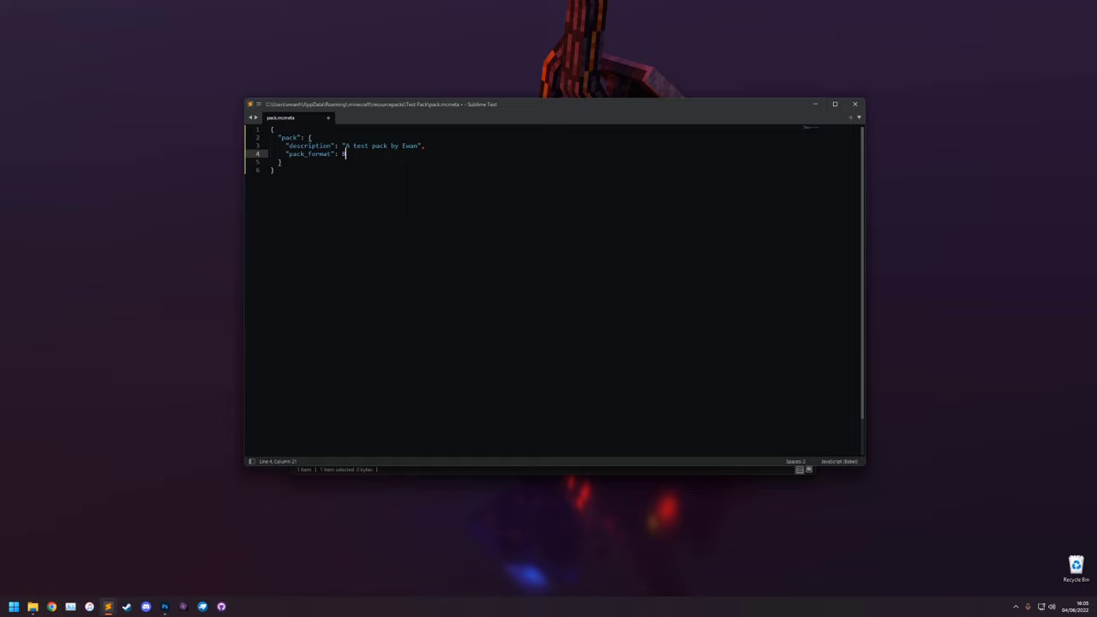
key(ctrl+s)
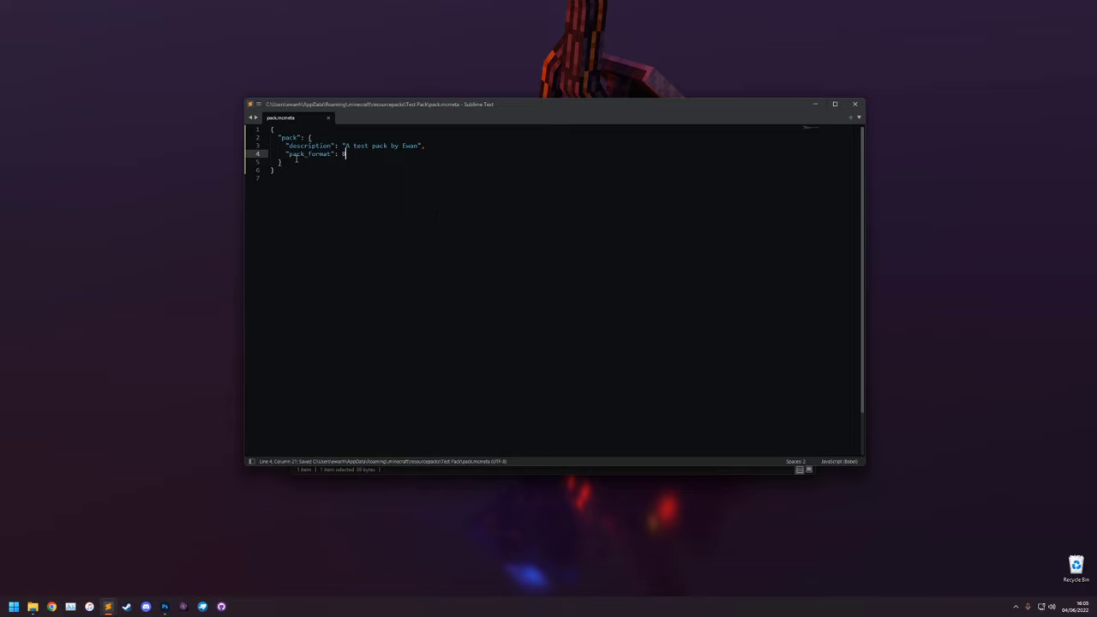
key(shift+Home)
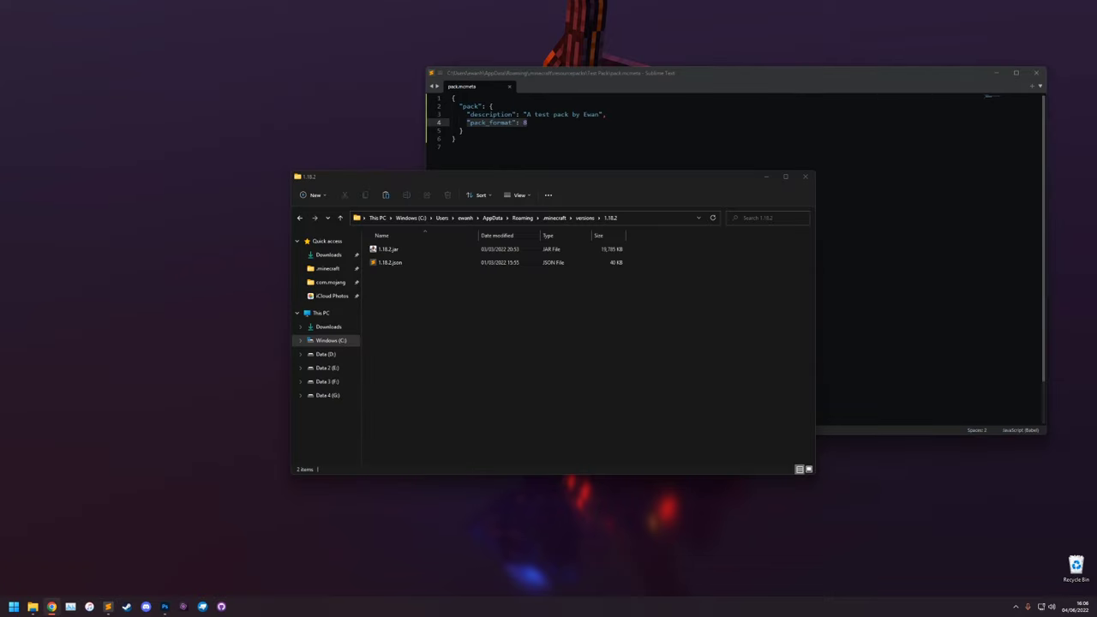
Step: Switch to Chrome and check in the Minecraft Wiki's resource pack tutorial which pack_format value belongs to each game version
drag(1096, 240, 498, 1)
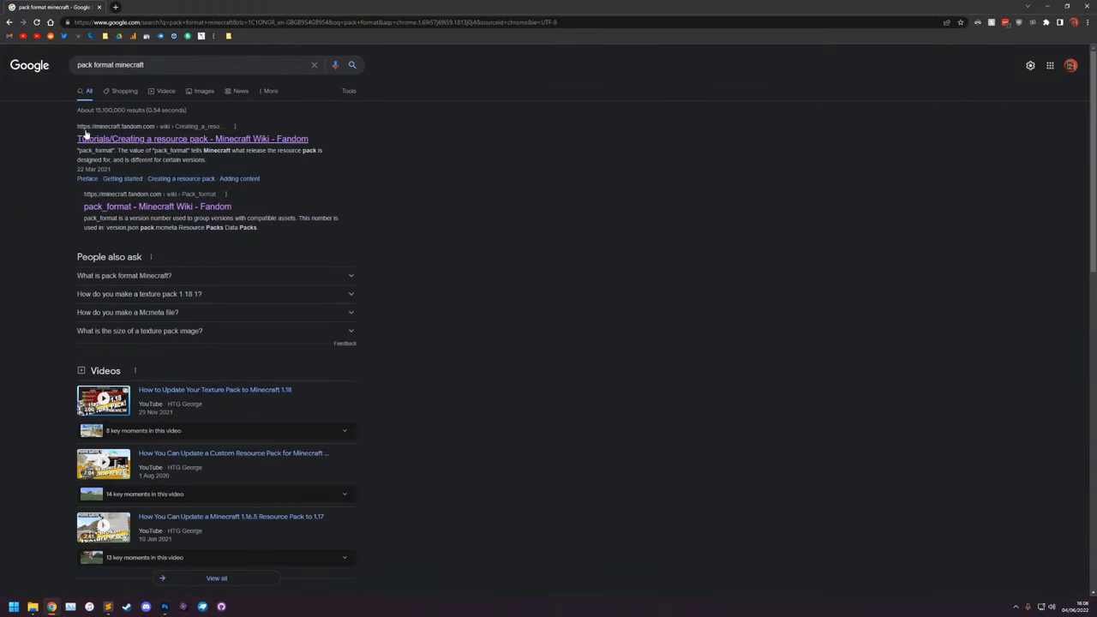
click(176, 146)
scroll(286, 343, down, 3)
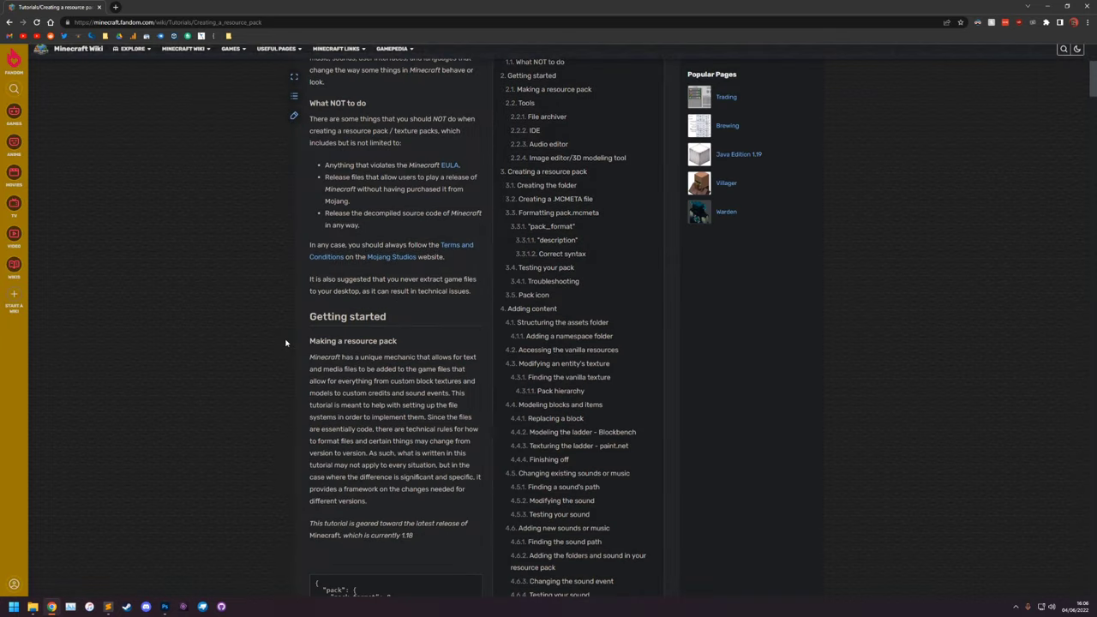
scroll(286, 343, down, 15)
drag(324, 269, 468, 370)
click(468, 370)
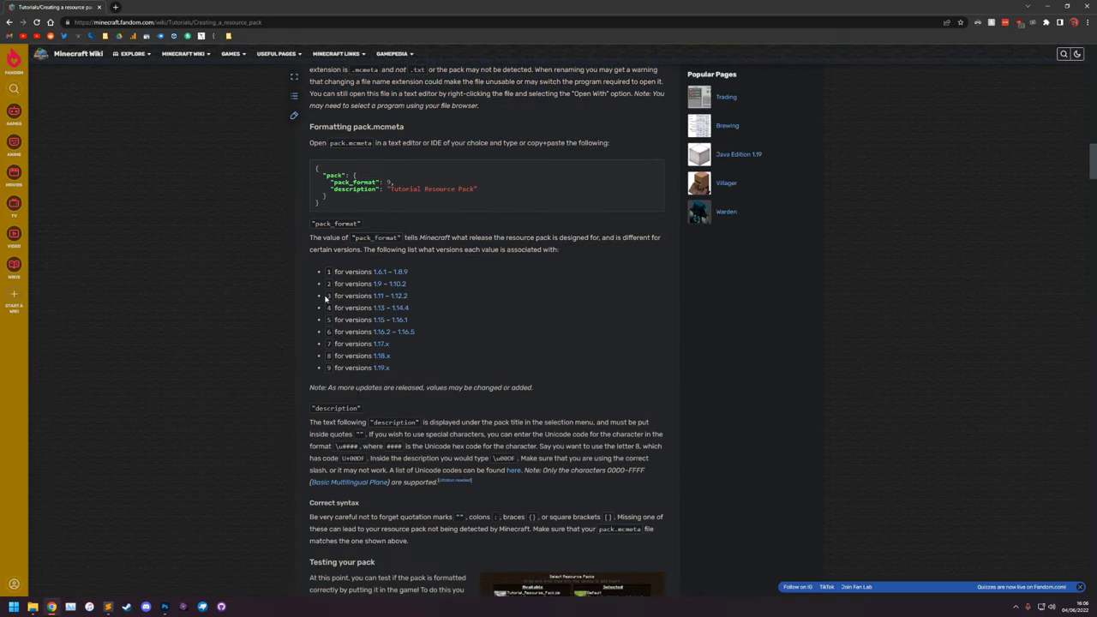
drag(326, 356, 375, 356)
double_click(328, 368)
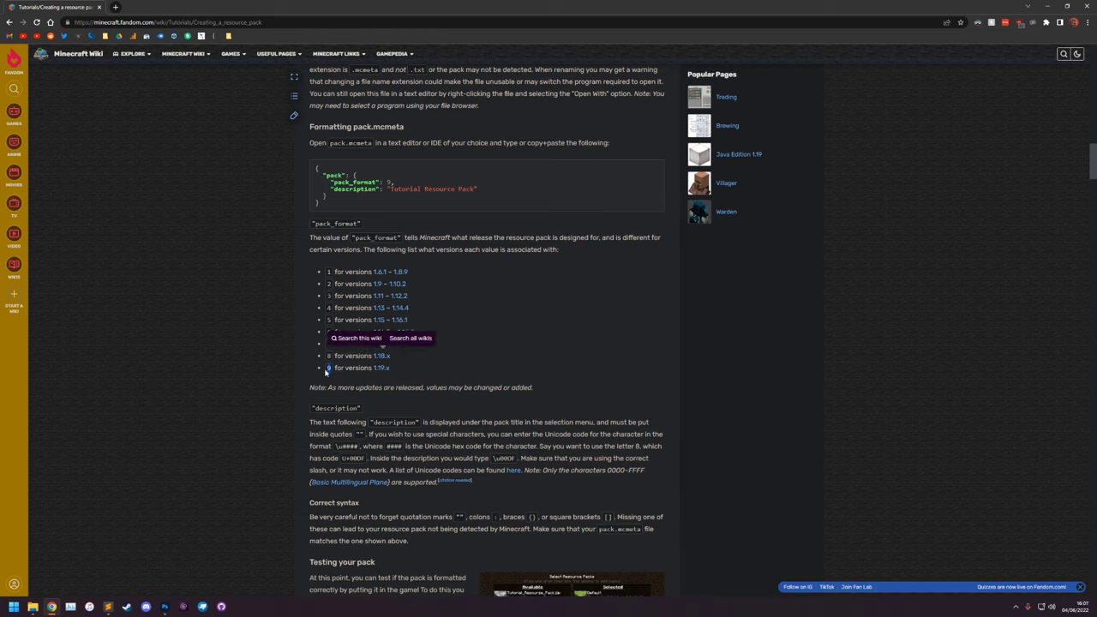
drag(392, 368, 373, 368)
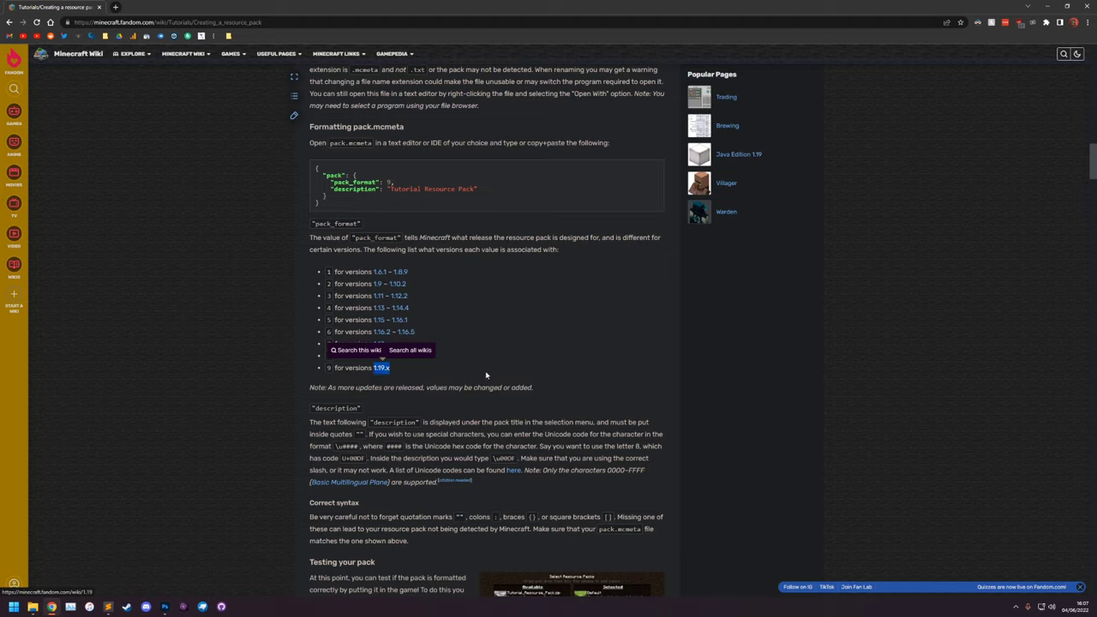
click(529, 371)
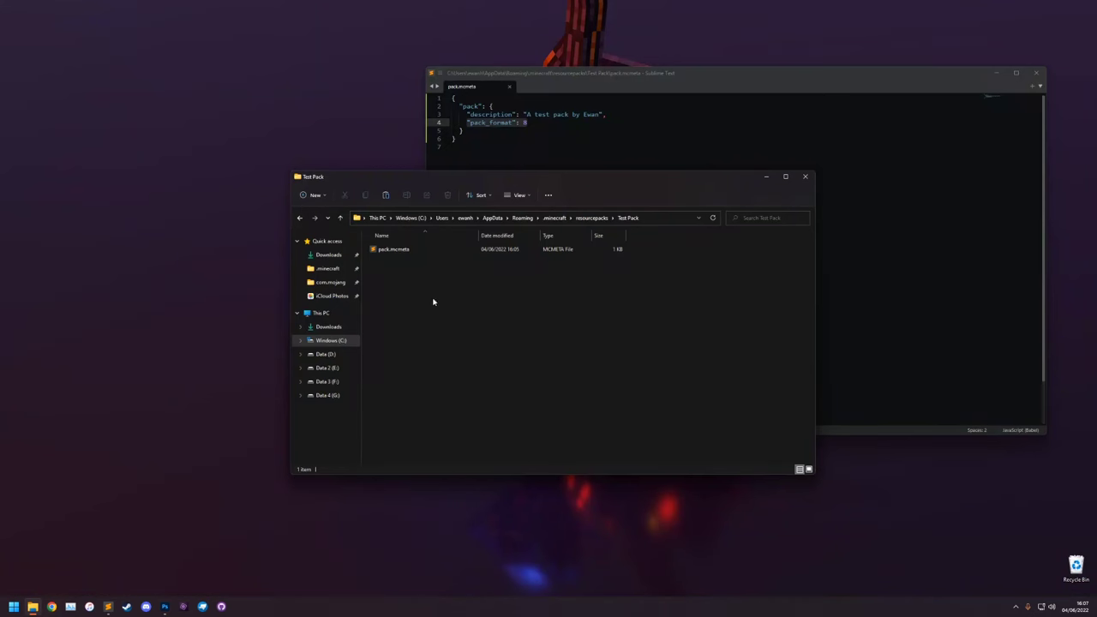
Step: Create a folder named assets inside the Test Pack folder and open it
right_click(409, 306)
mouse_move(463, 432)
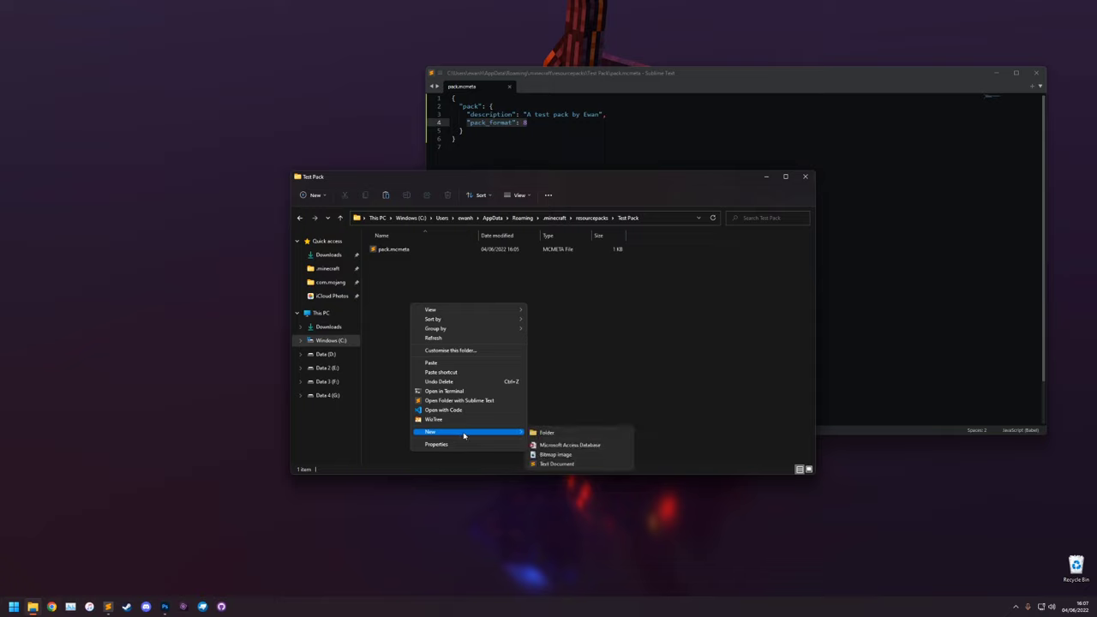
click(561, 434)
text(assets)
key(Return)
double_click(386, 247)
Step: Create a folder named minecraft inside the assets folder and open it
right_click(418, 284)
mouse_move(452, 413)
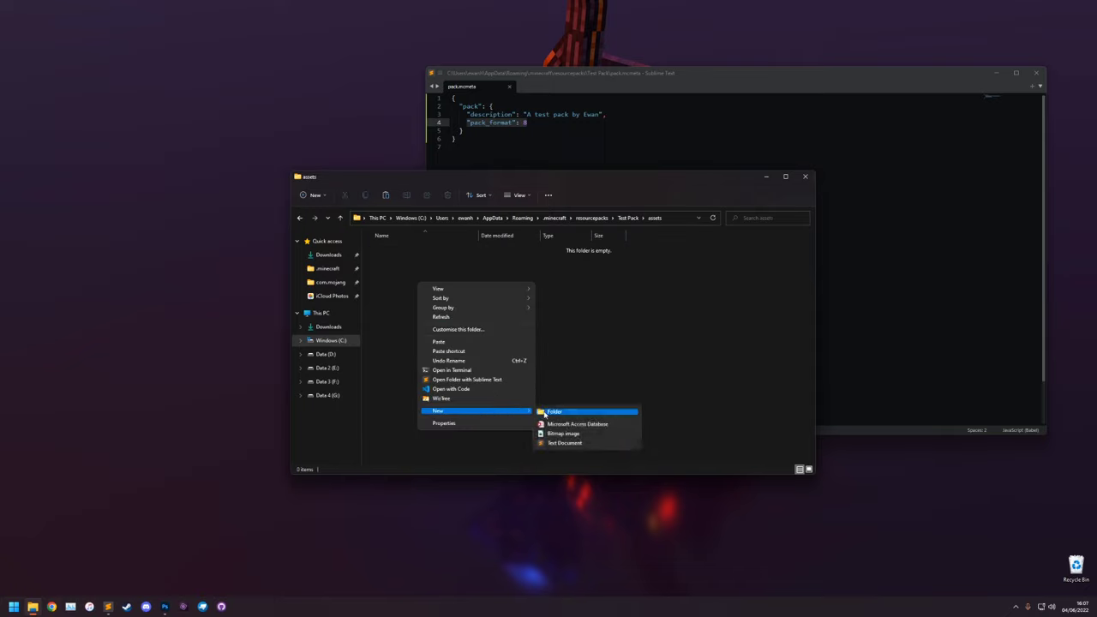
click(553, 412)
text(minecraft)
key(Return)
double_click(407, 254)
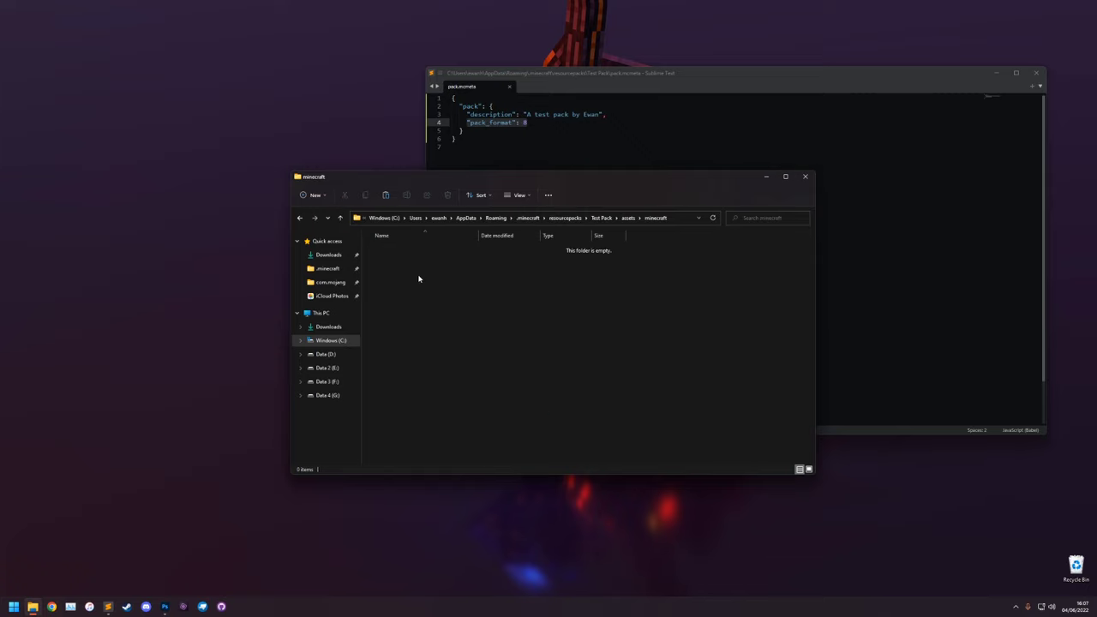
Step: Create a folder named optifine inside the minecraft folder and open it
right_click(426, 291)
click(553, 417)
text(optifine)
key(Return)
double_click(404, 253)
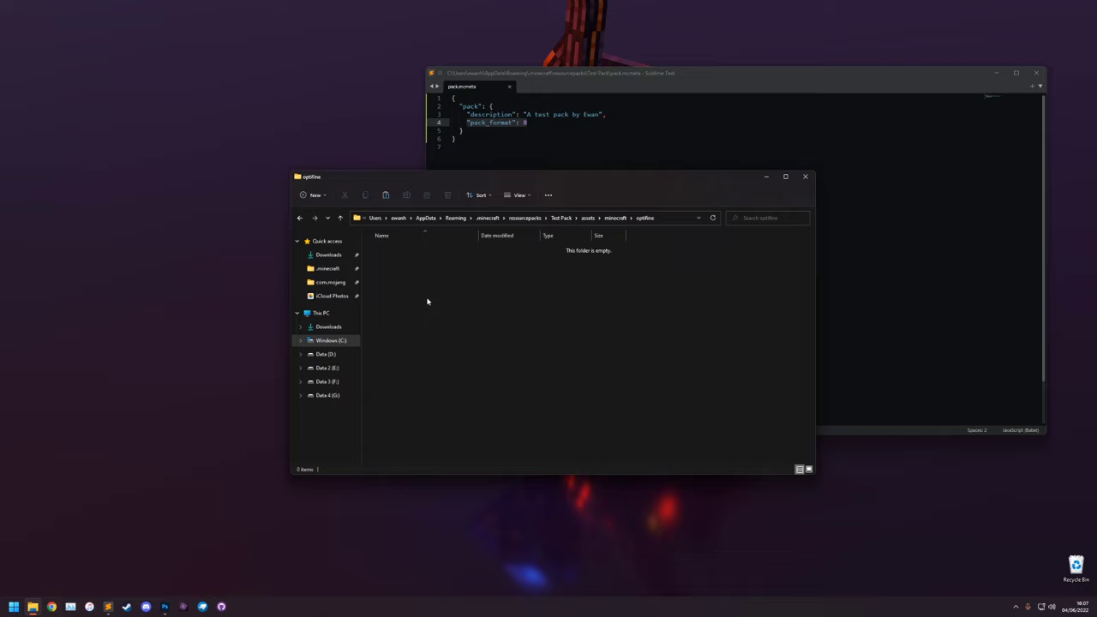
Step: Create a folder named cem inside the optifine folder and open it
right_click(425, 302)
mouse_move(485, 427)
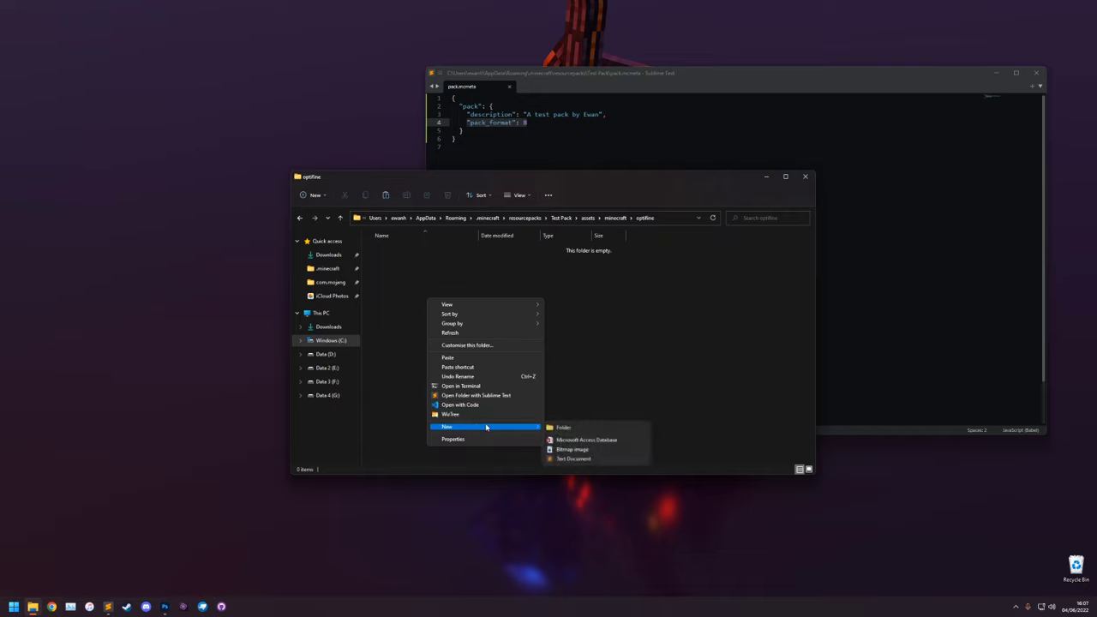
click(566, 427)
text(com)
key(Return)
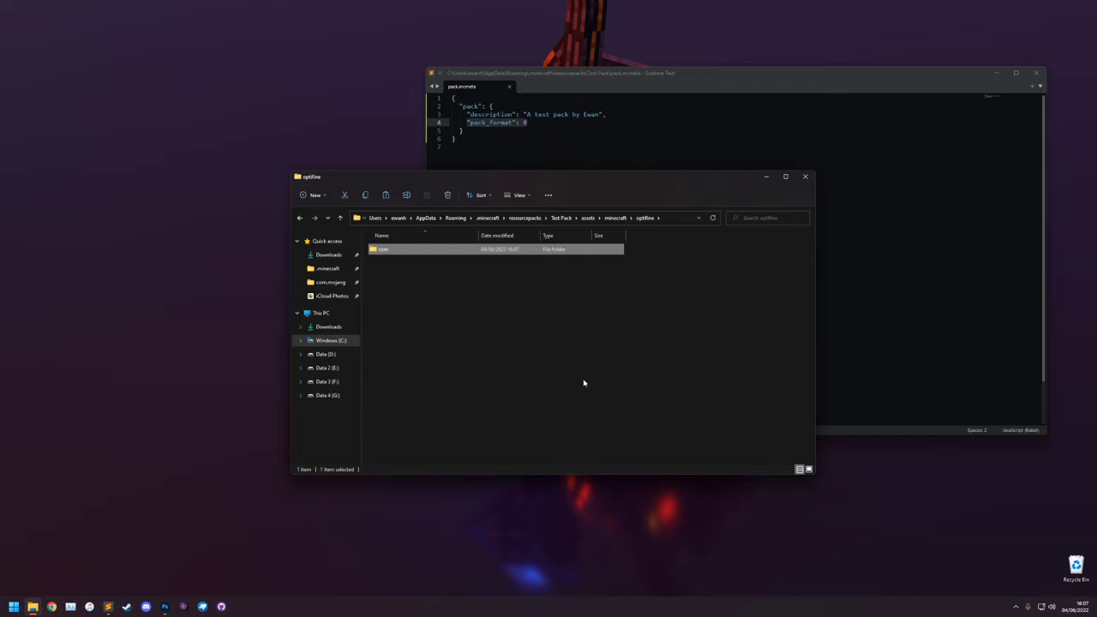
key(Return)
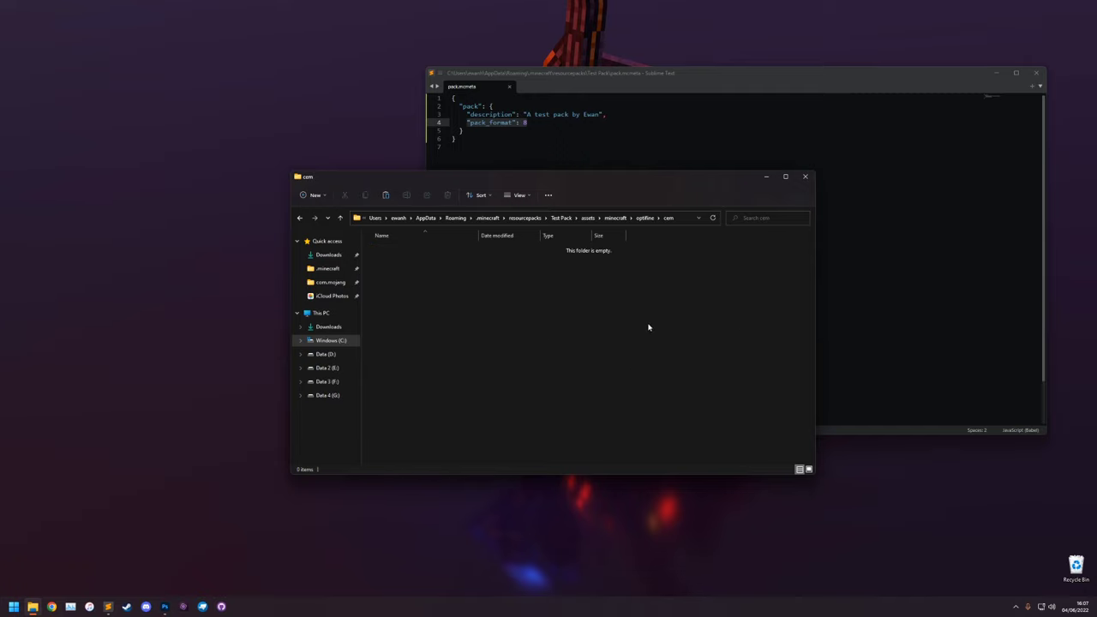
Step: Open the Minecraft Launcher and start Minecraft 1.18.2
click(11, 608)
text(m)
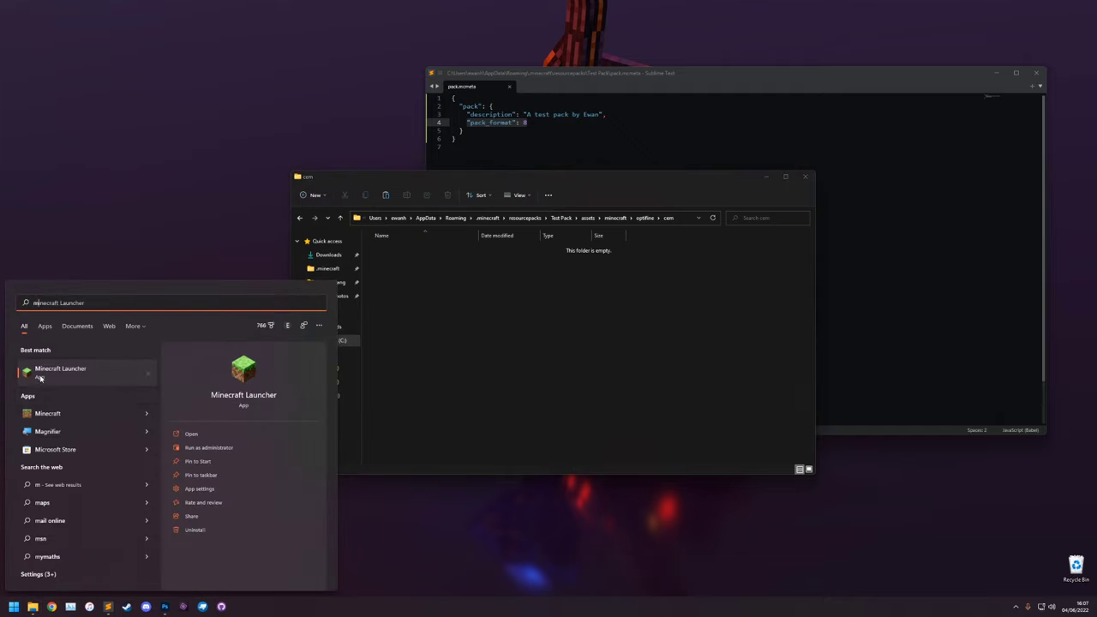
click(37, 377)
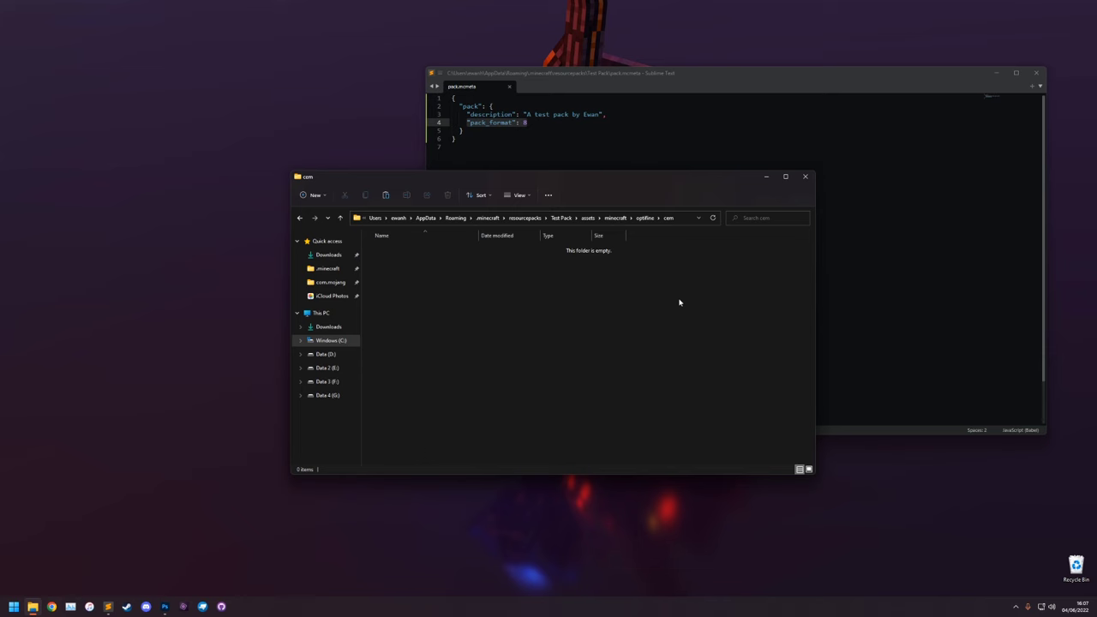
click(585, 370)
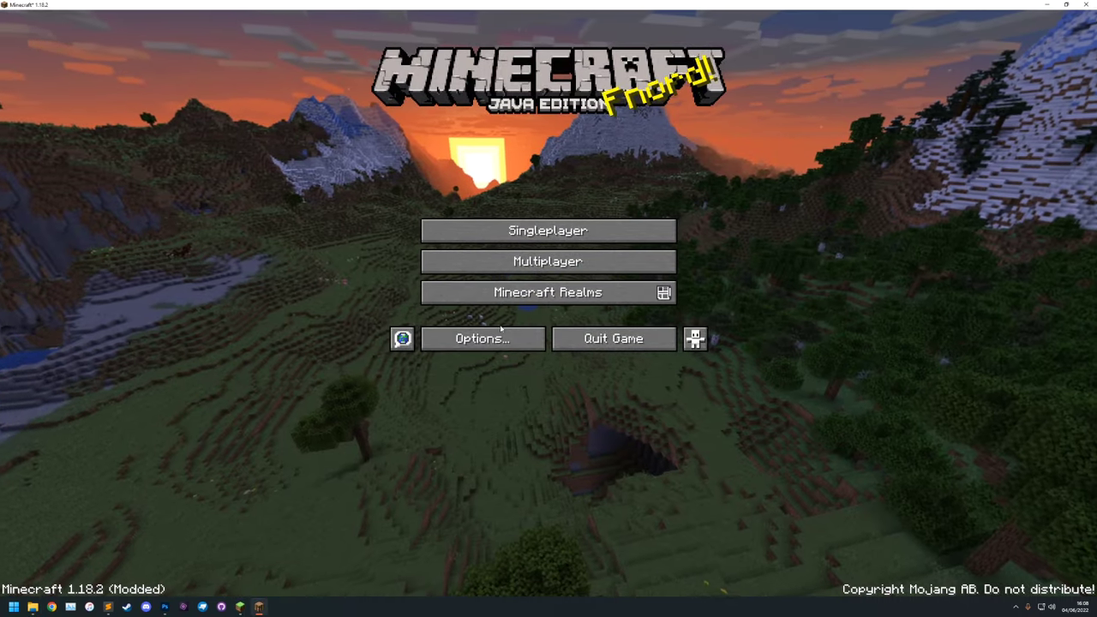
Step: Enable Test Pack above Default in the game's resource pack options and apply the selection
click(493, 338)
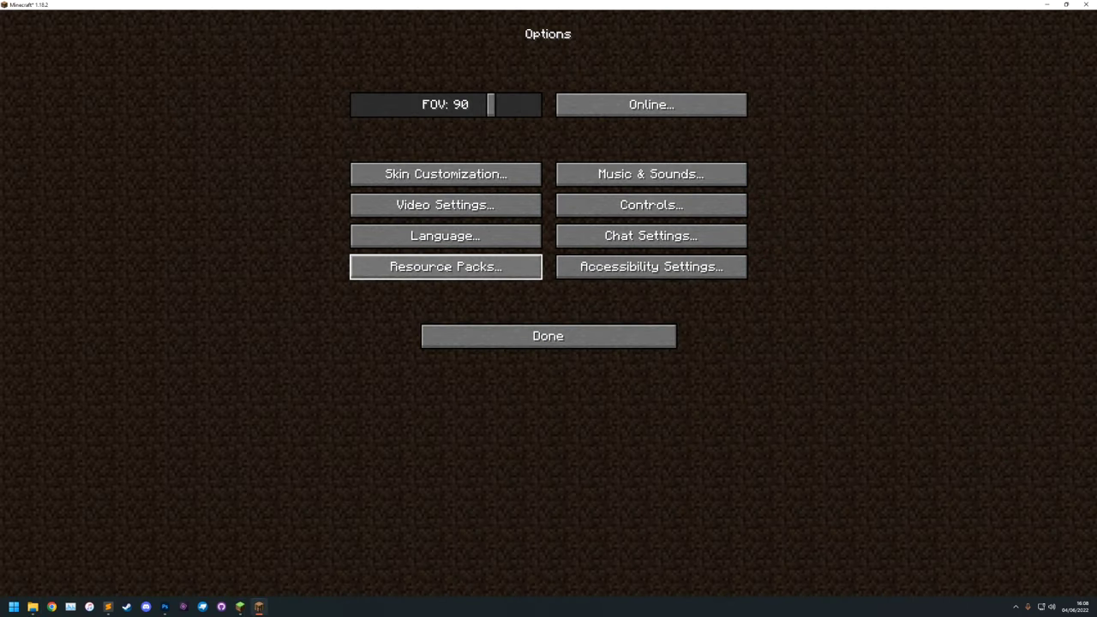
click(445, 267)
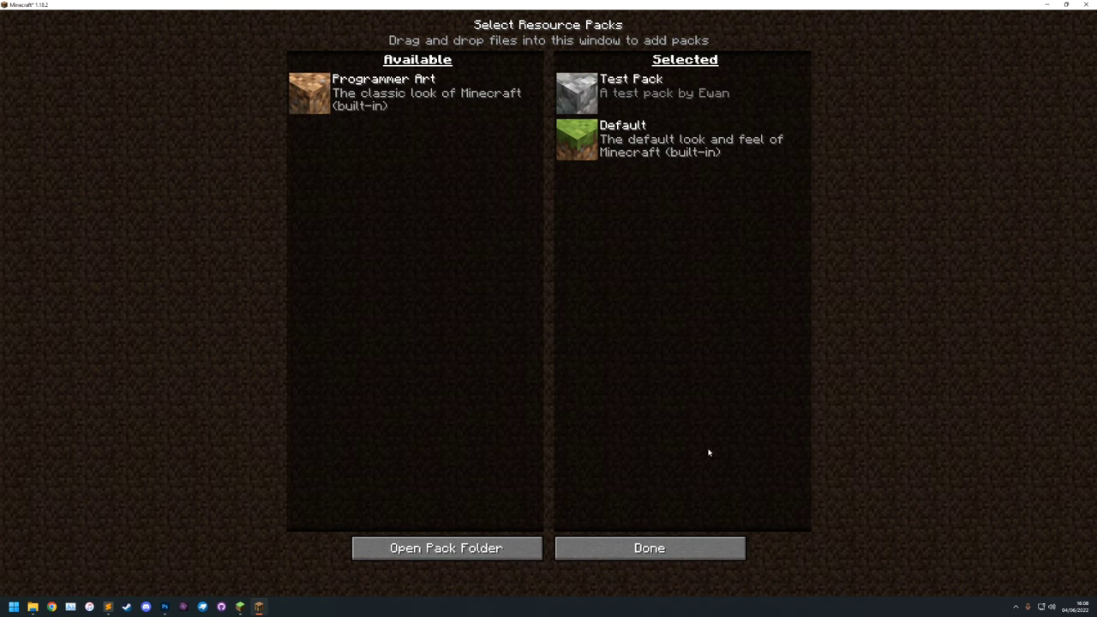
click(667, 548)
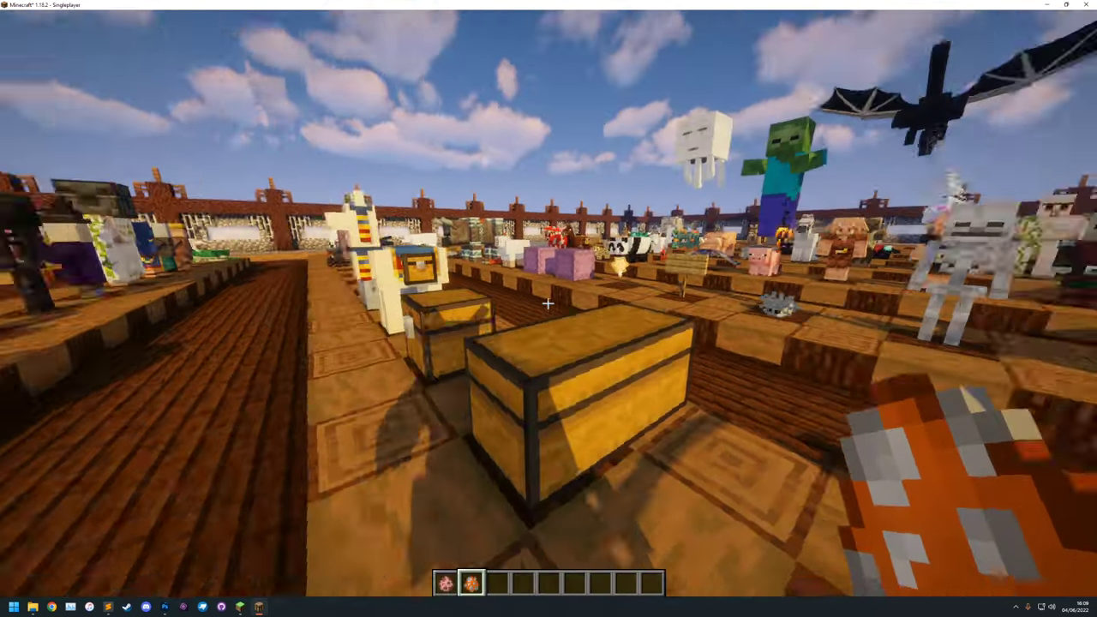
Step: Turn off the shaders in the singleplayer world's video settings and return to the game
key(w)
key(space)
key(space)
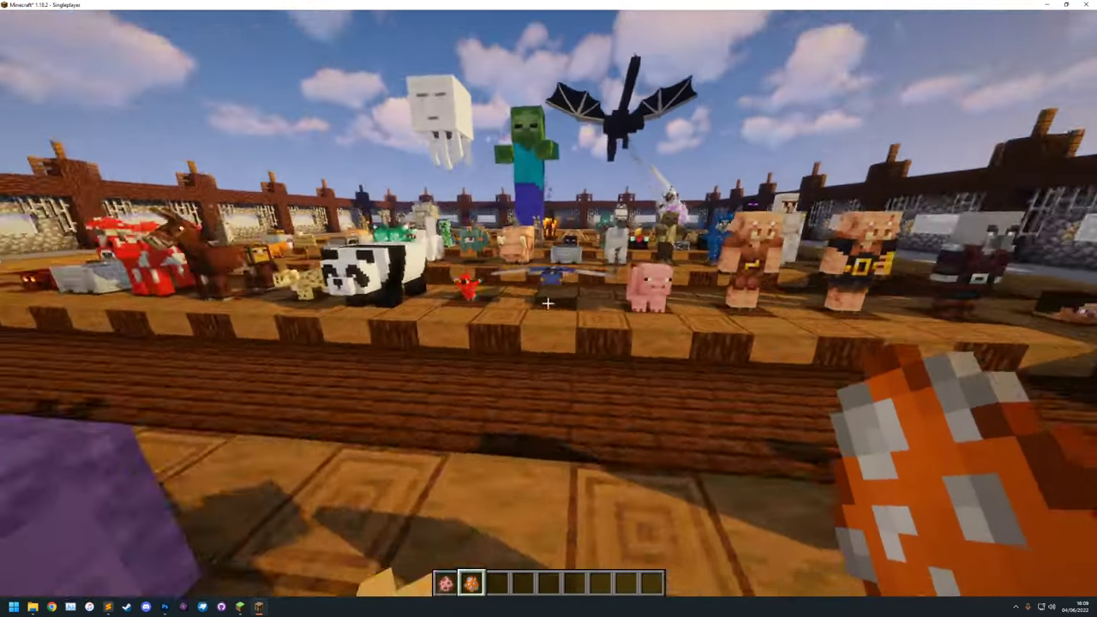
key(Escape)
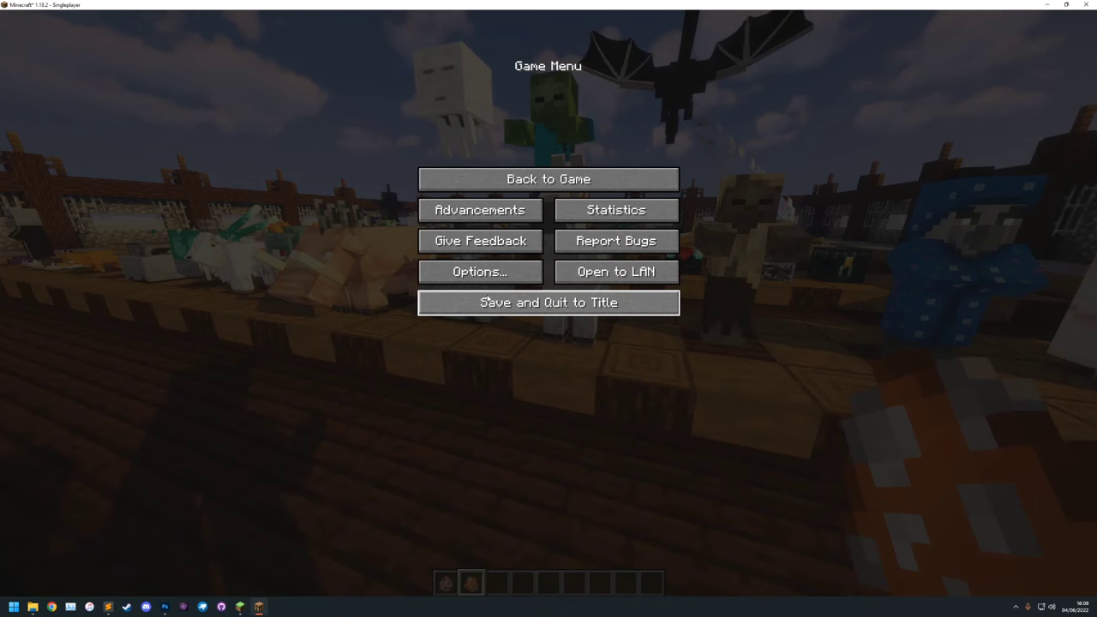
click(447, 267)
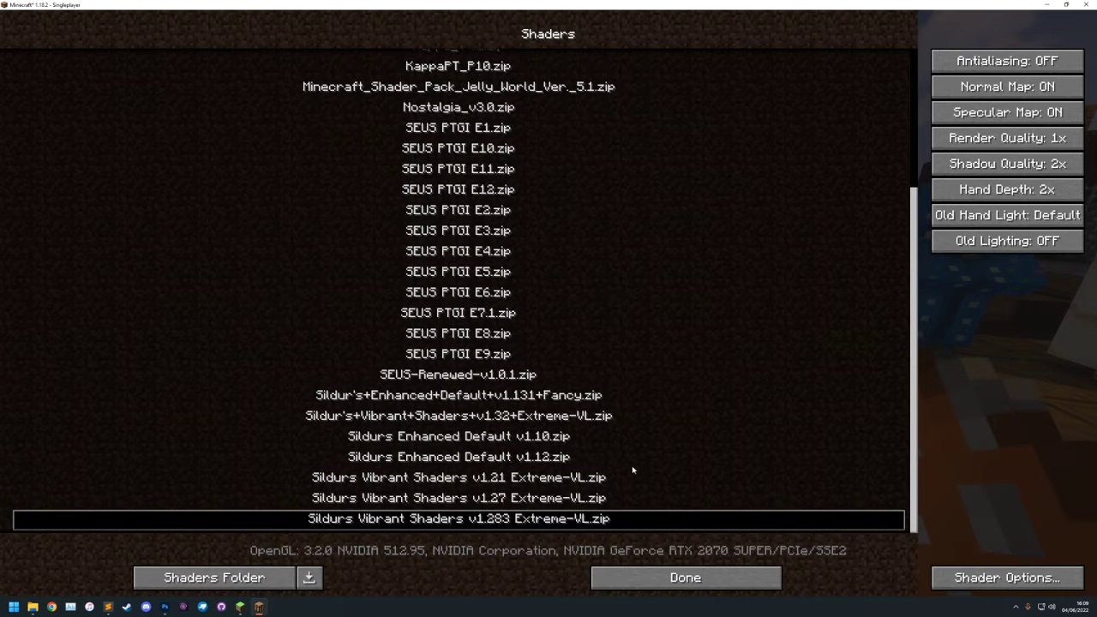
key(Escape)
key(Escape)
key(Escape)
Step: Drop both items from the hotbar to empty it
key(w)
key(q)
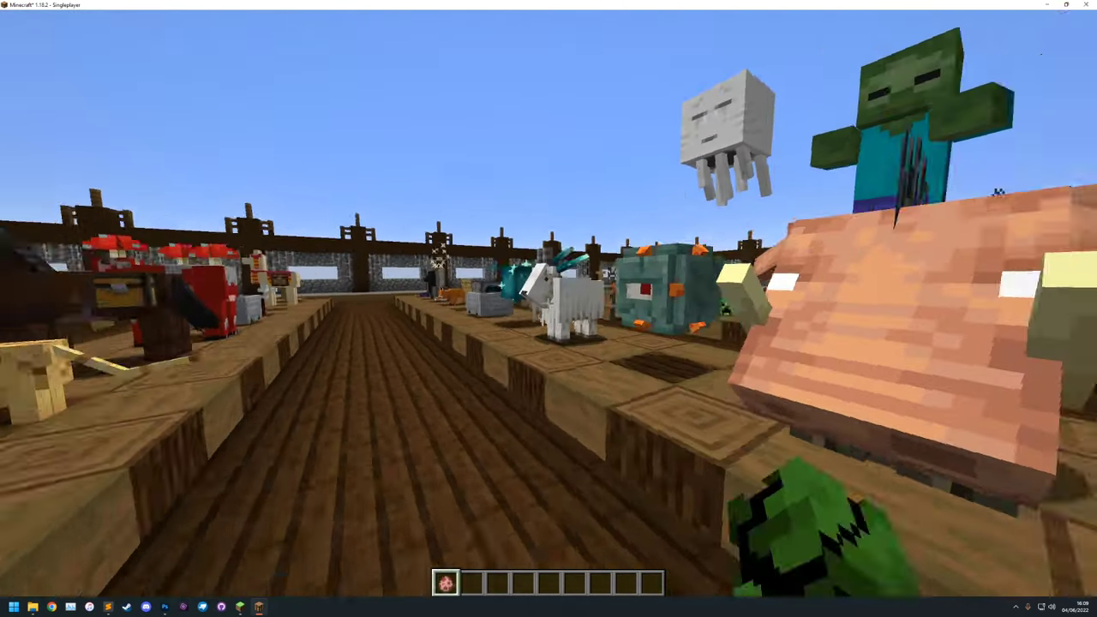
scroll(548, 303, up, 1)
key(q)
Step: Fly around the mob display area and examine the entity models on the platforms
key(space)
key(space)
key(w)
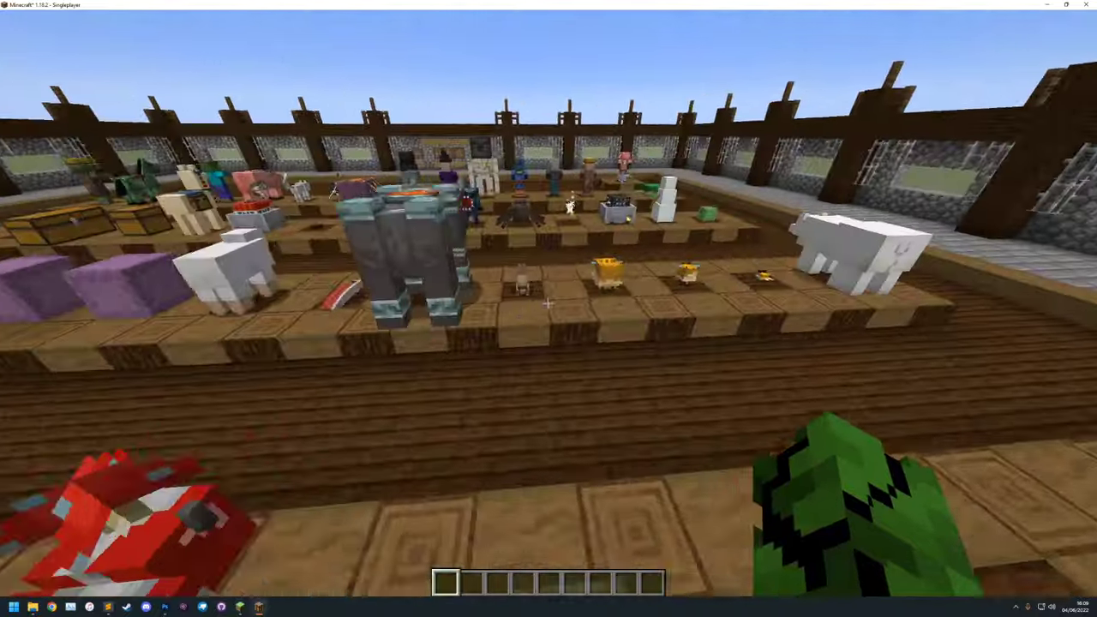
key(s)
key(d)
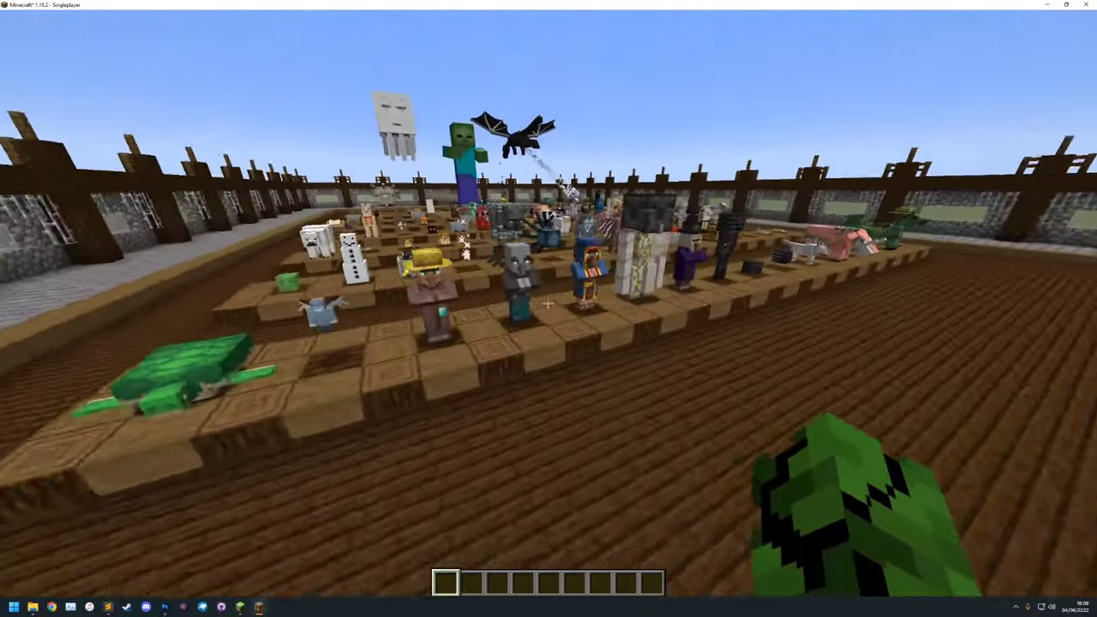
key(w)
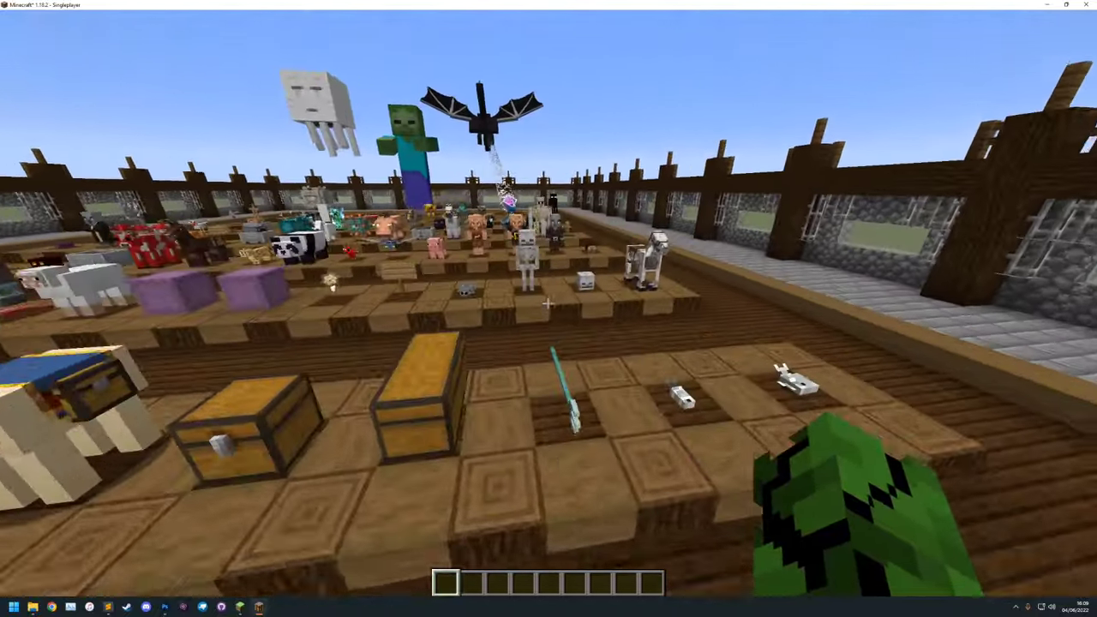
key(w)
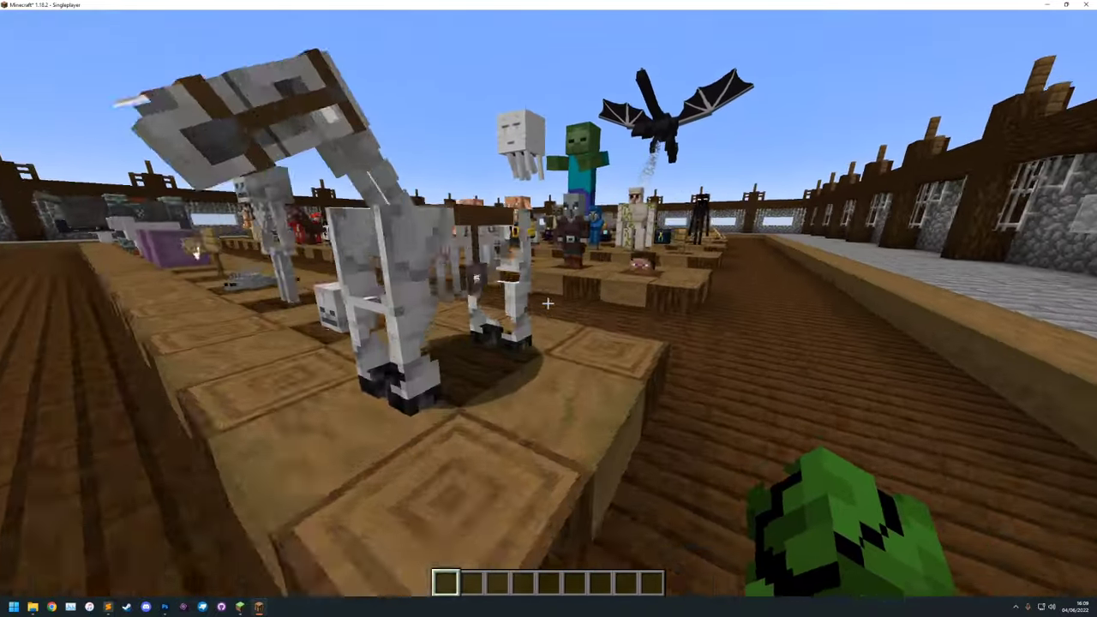